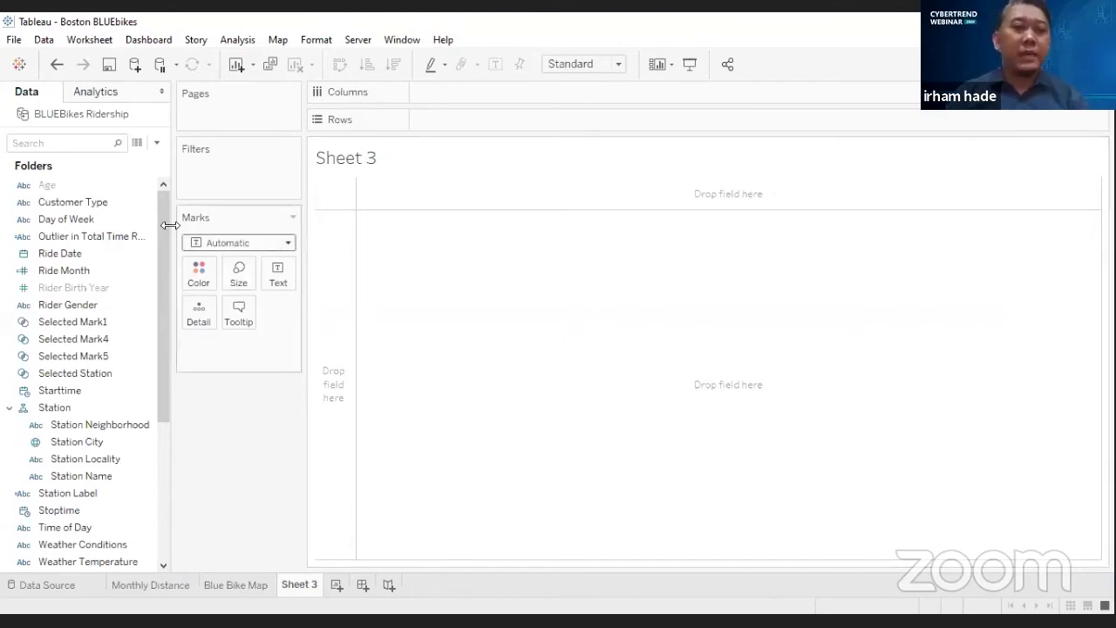
- Look through the BLUEBikes Ridership fields, including the Station hierarchy levels and the total time rented measures
drag(166, 259, 164, 207)
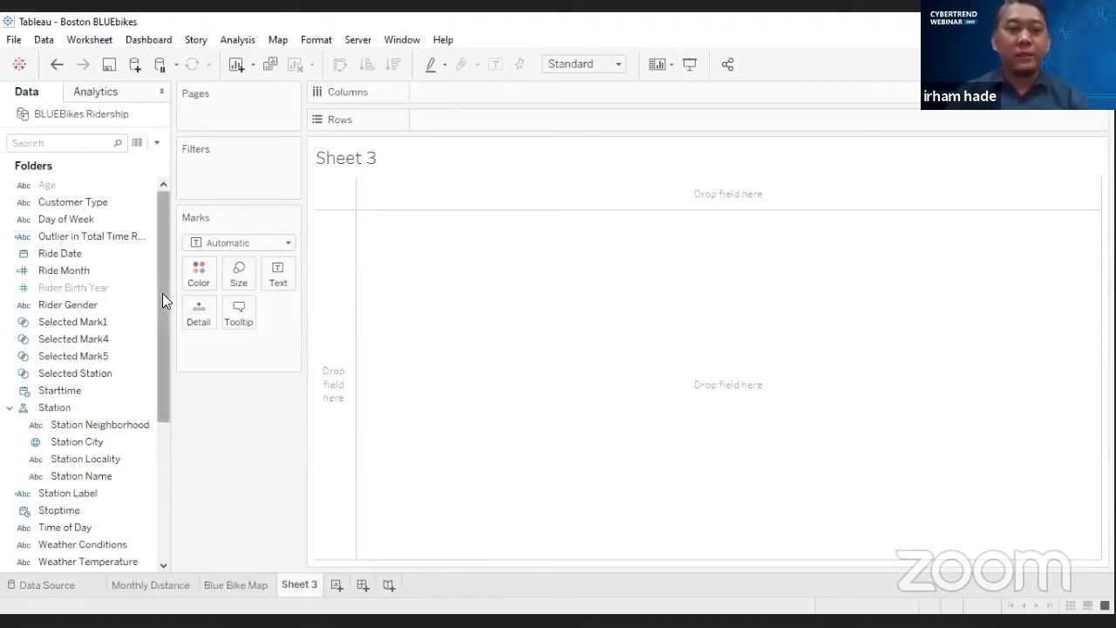
drag(162, 293, 157, 261)
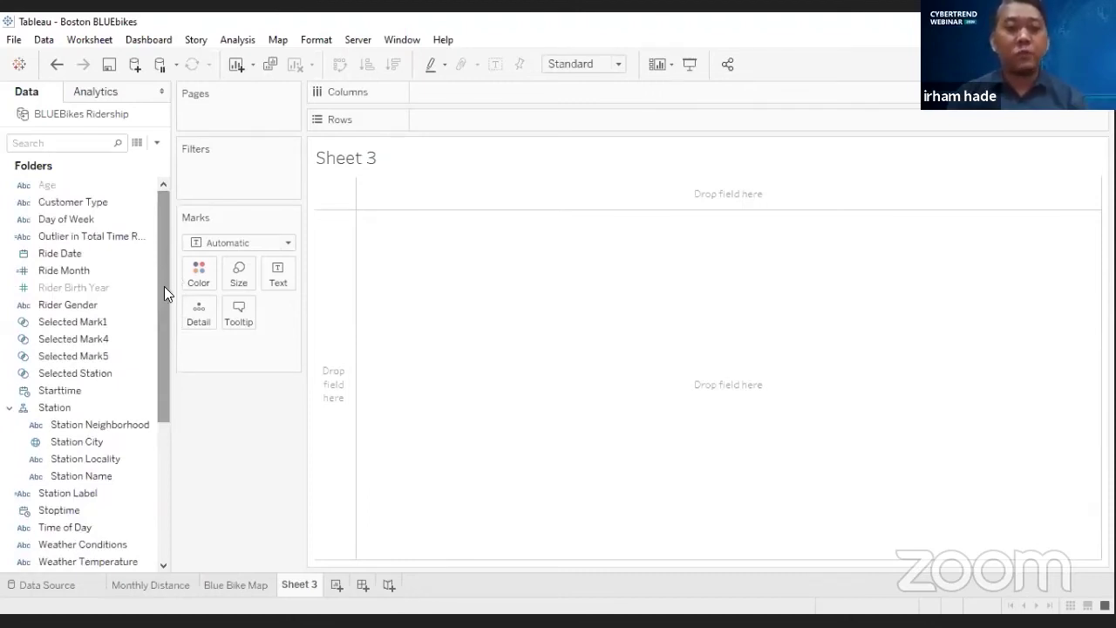
drag(164, 286, 159, 340)
click(89, 324)
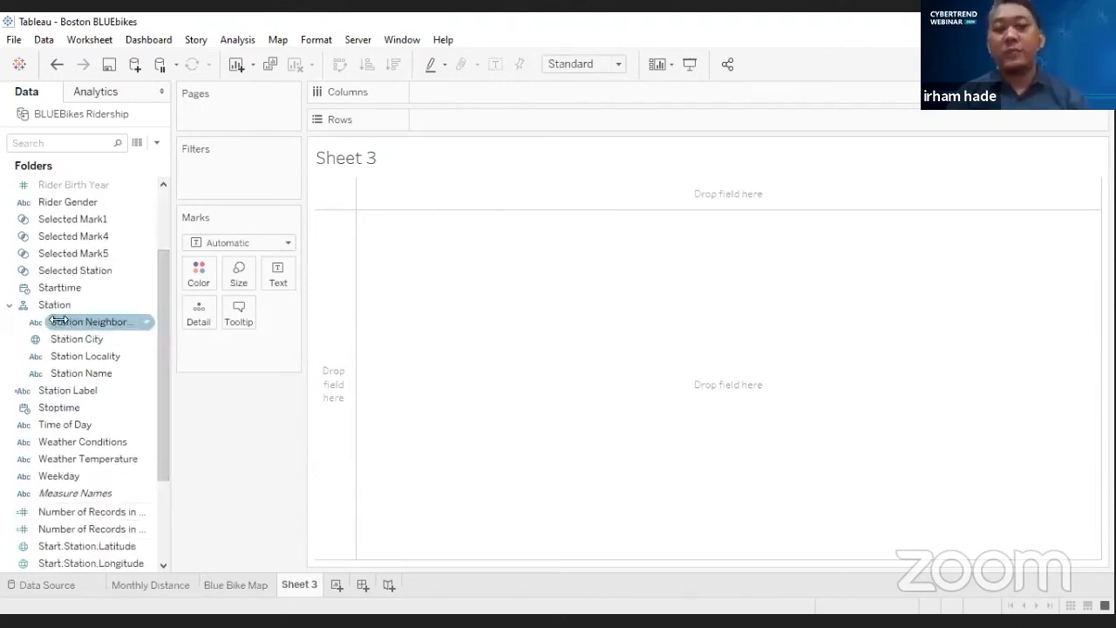
click(133, 356)
click(128, 341)
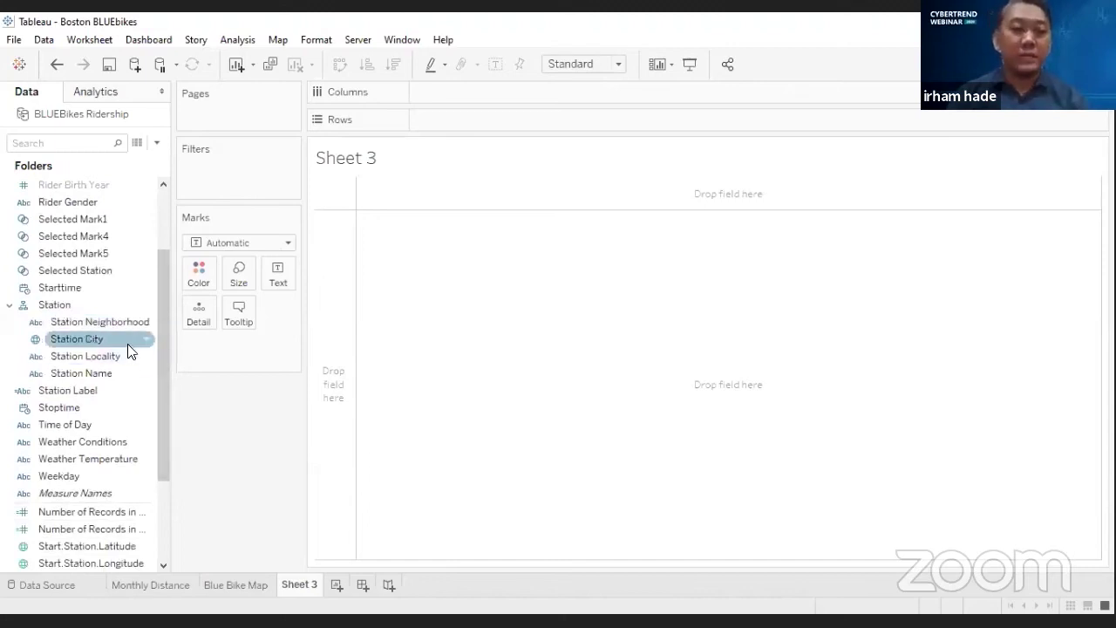
click(125, 355)
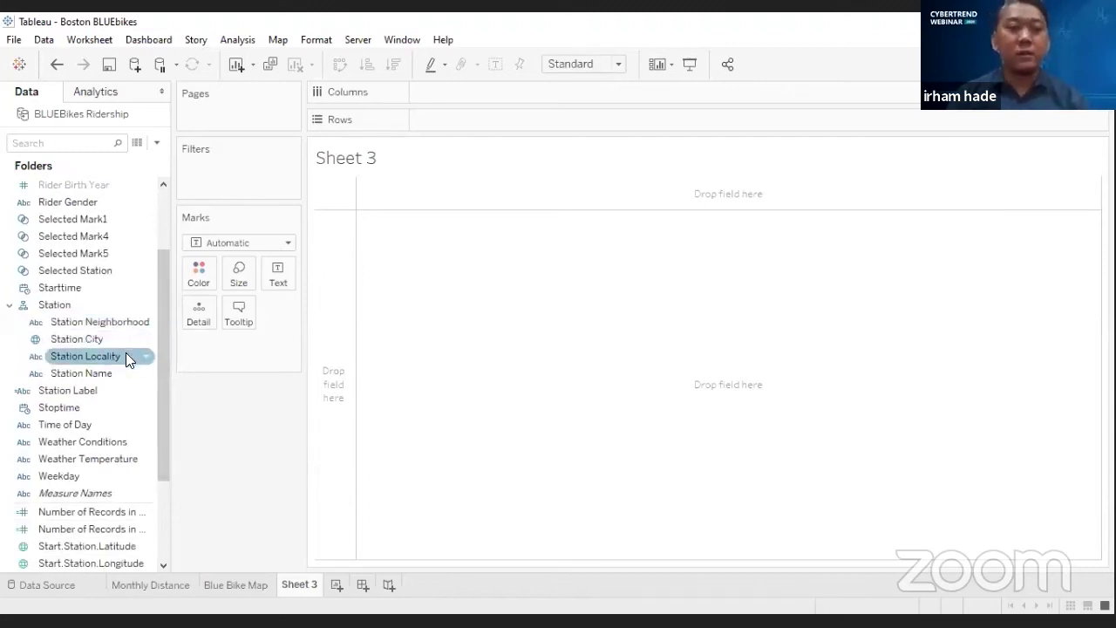
click(132, 372)
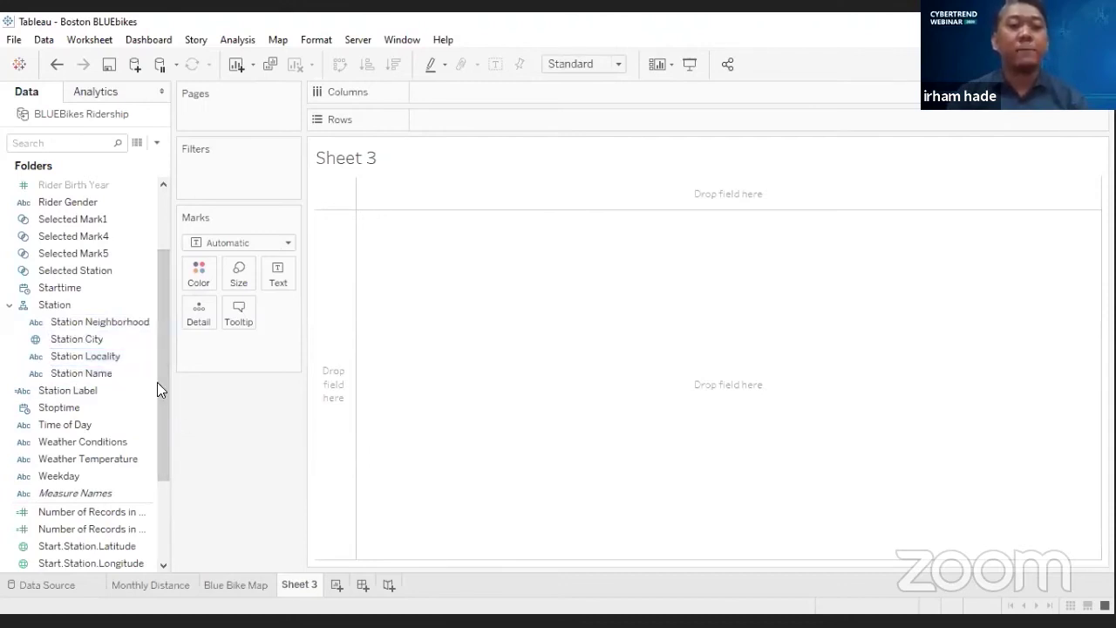
drag(164, 367, 177, 429)
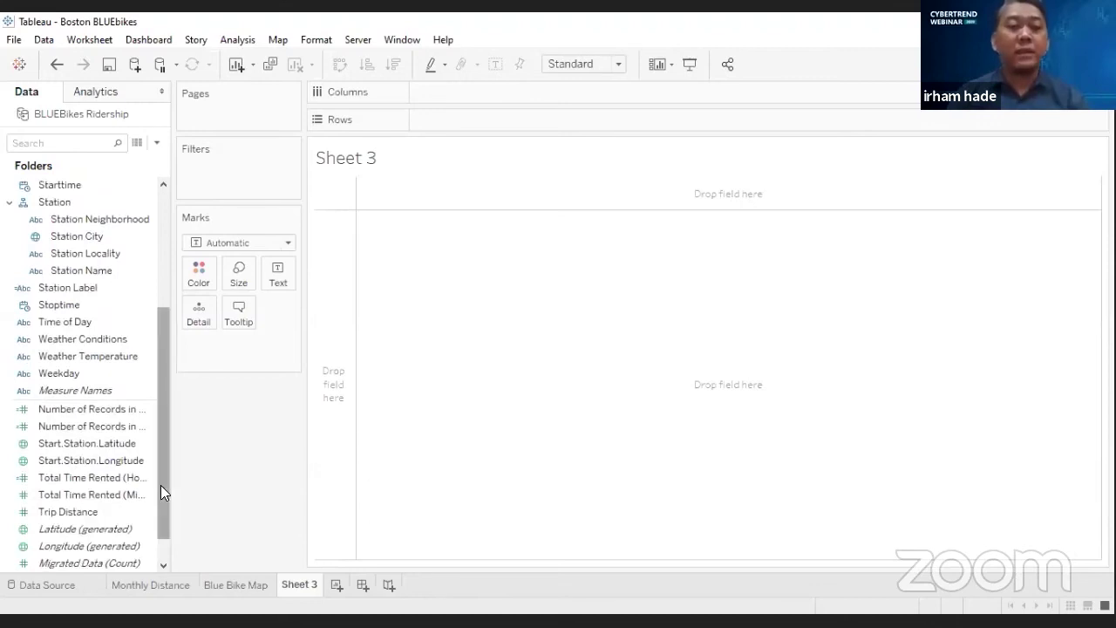
drag(161, 486, 155, 354)
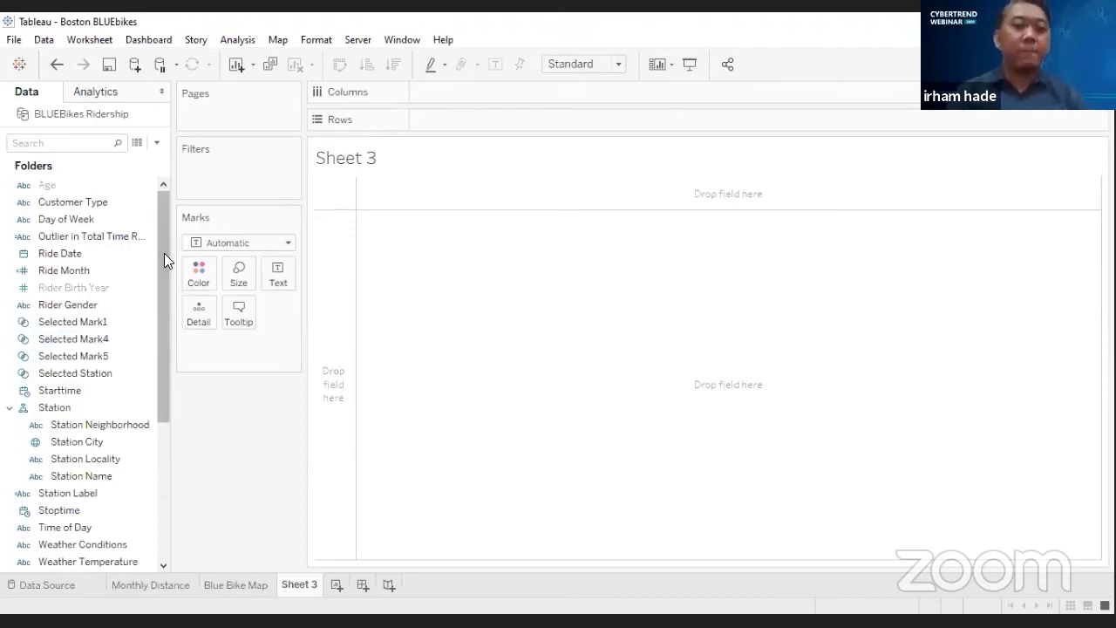
scroll(194, 366, down, 4)
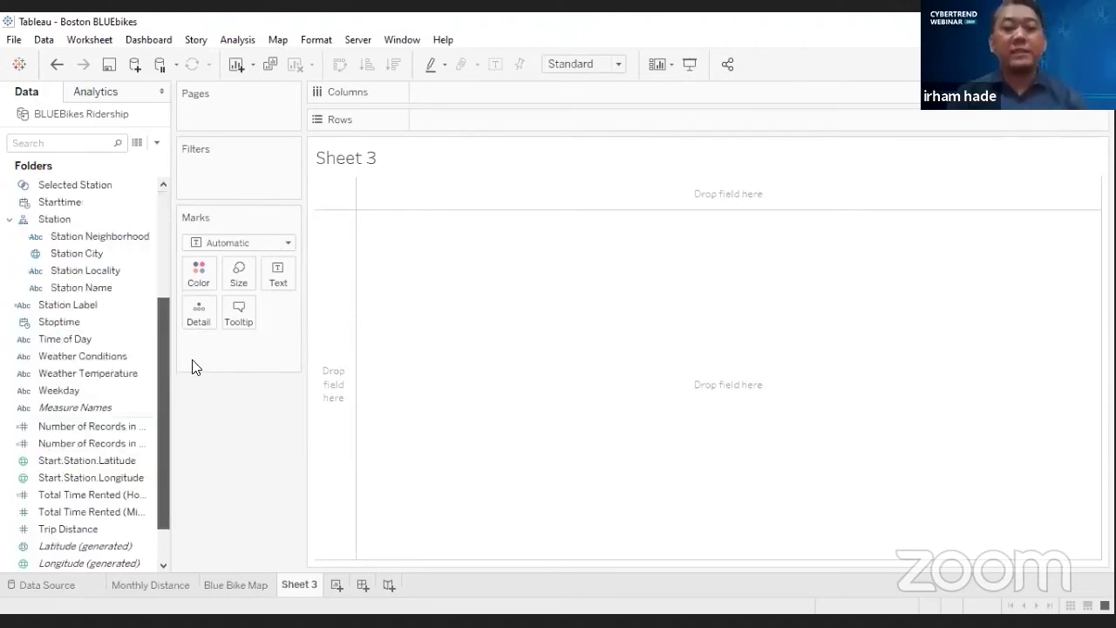
click(113, 479)
click(115, 515)
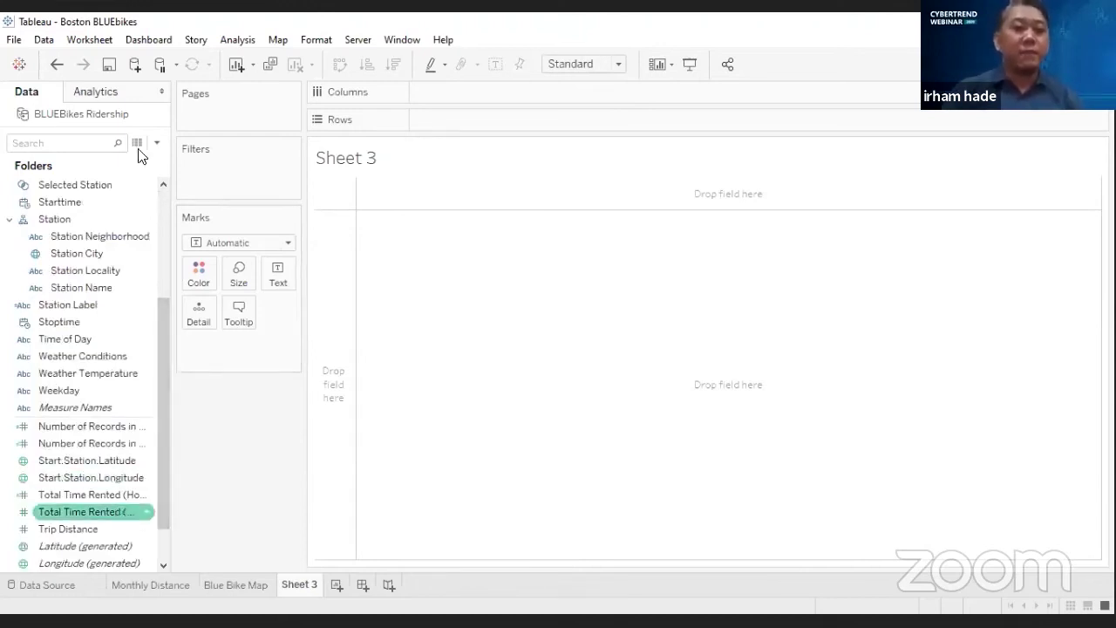
- View the underlying data of the BLUEBikes Ridership source, look across its columns, and close the data view
click(138, 153)
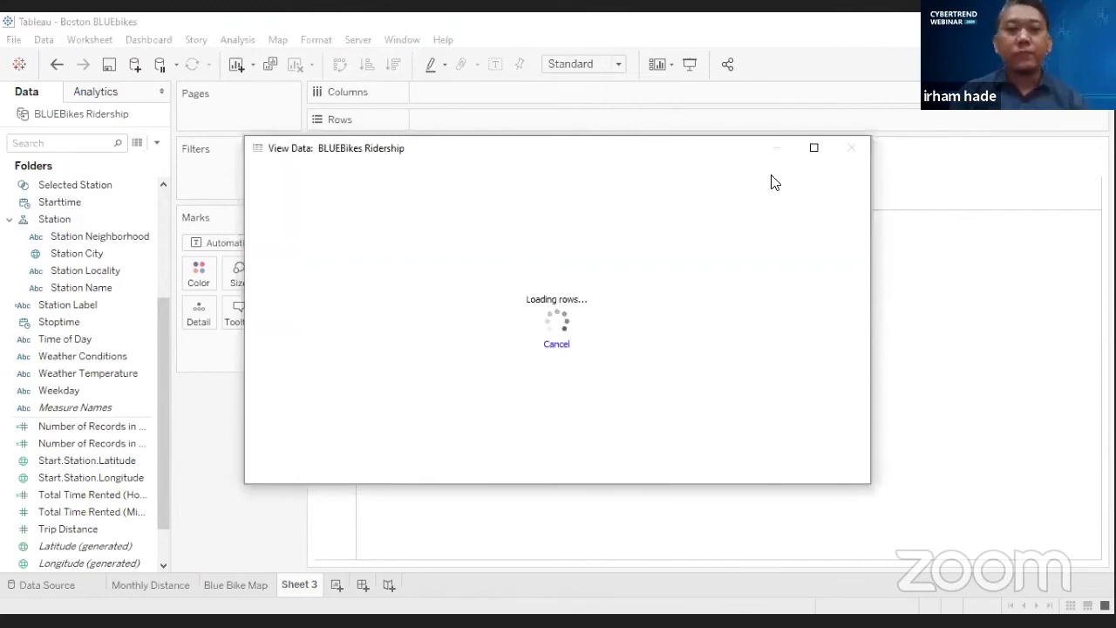
drag(319, 476, 617, 474)
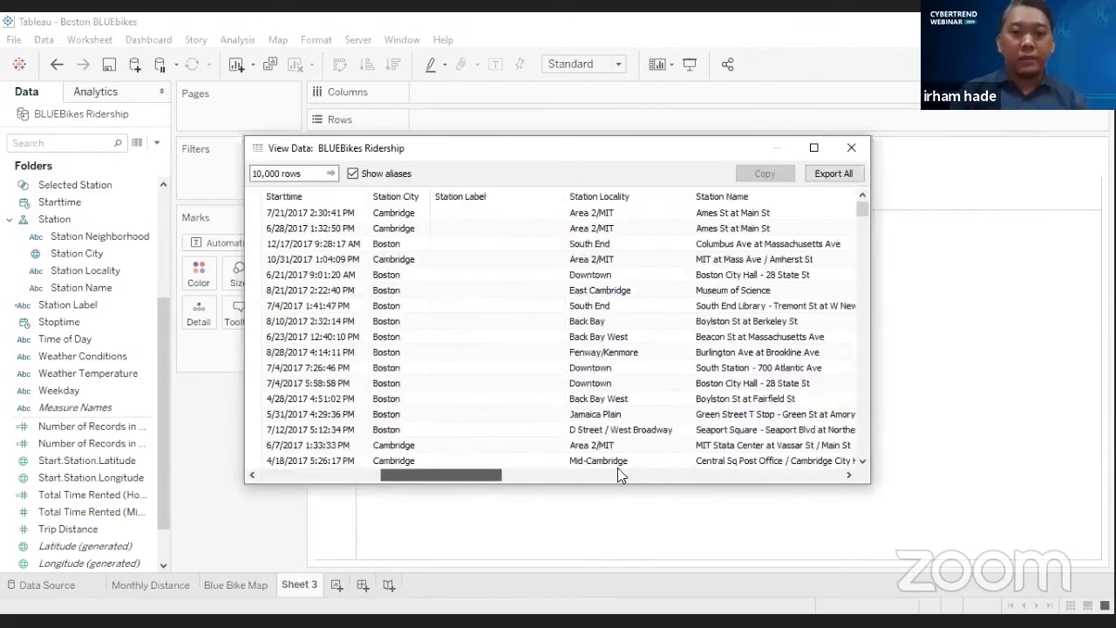
click(822, 474)
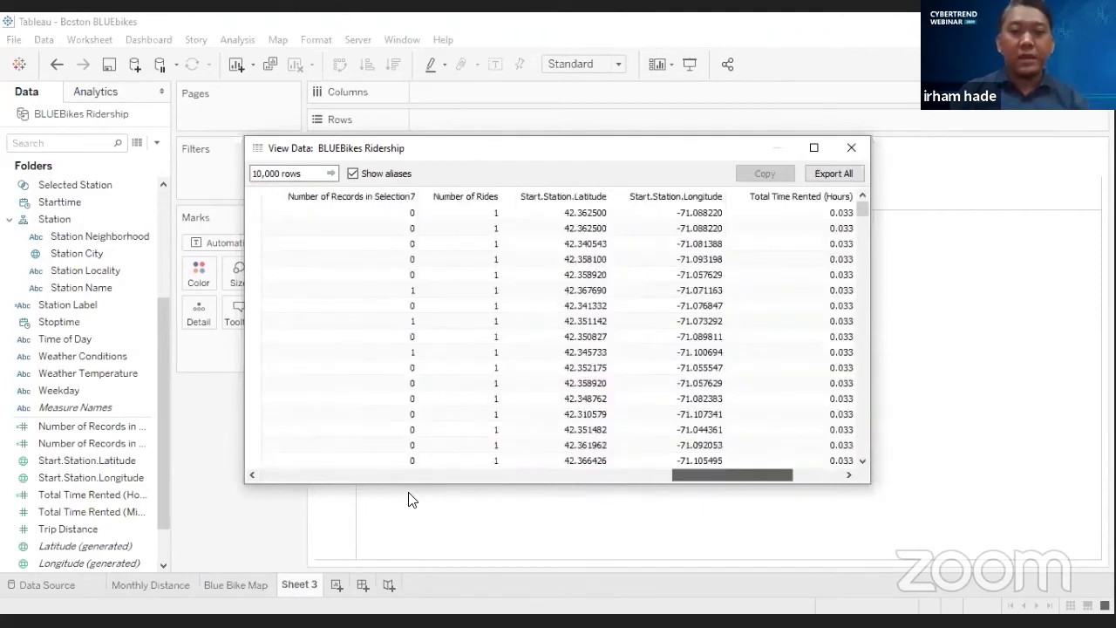
click(267, 476)
click(267, 476)
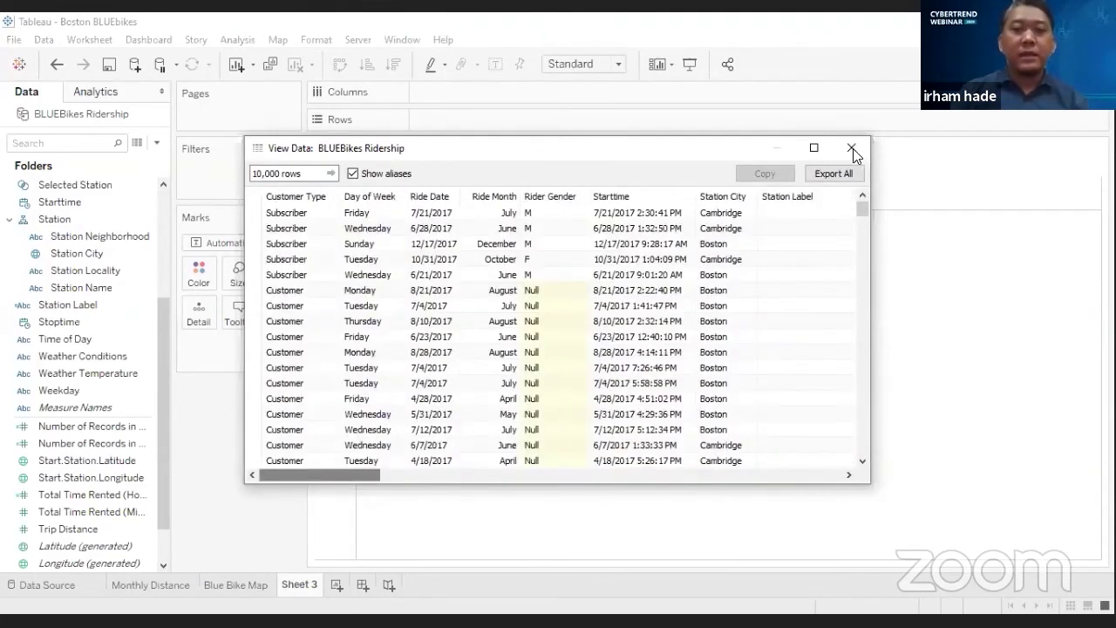
click(853, 148)
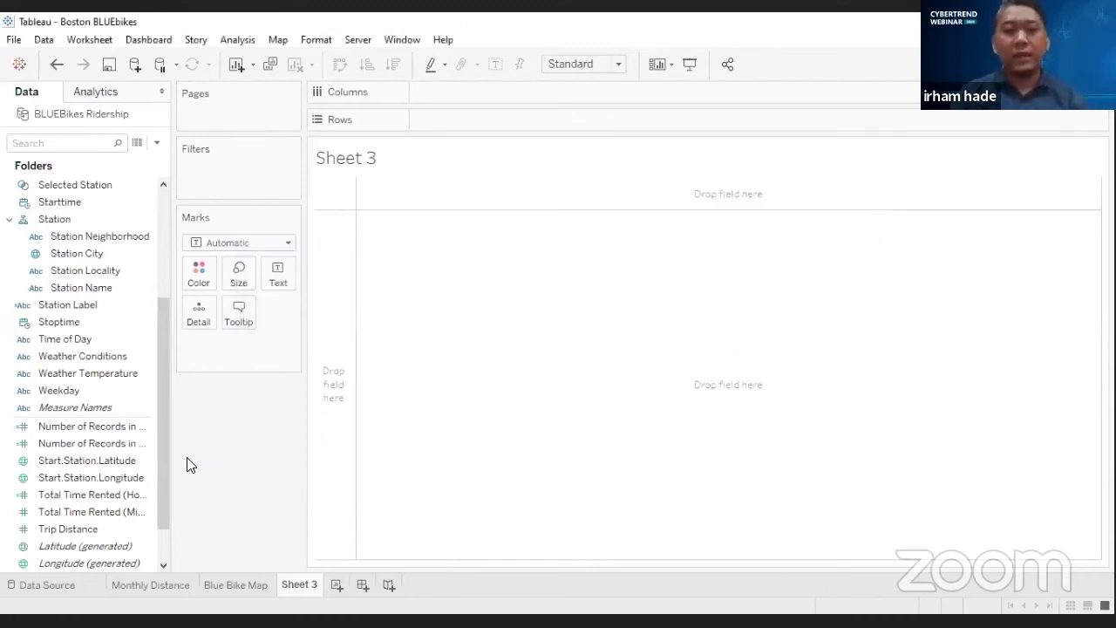
- Build a vertical bar chart on Sheet 3 showing the sum of Trip Distance for each Ride Month
click(113, 528)
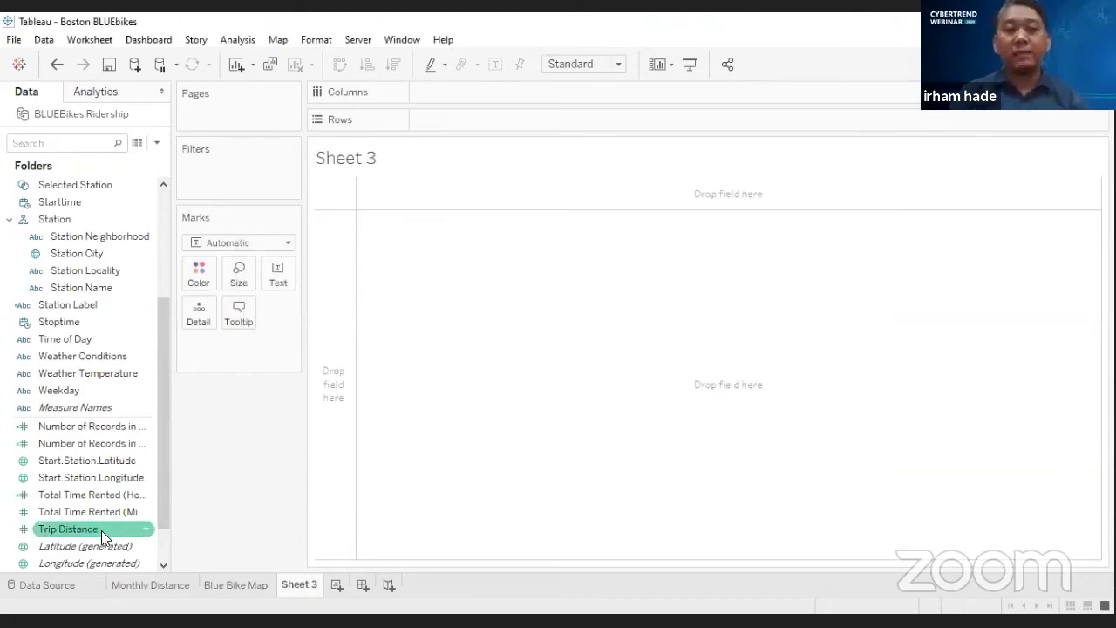
double_click(101, 530)
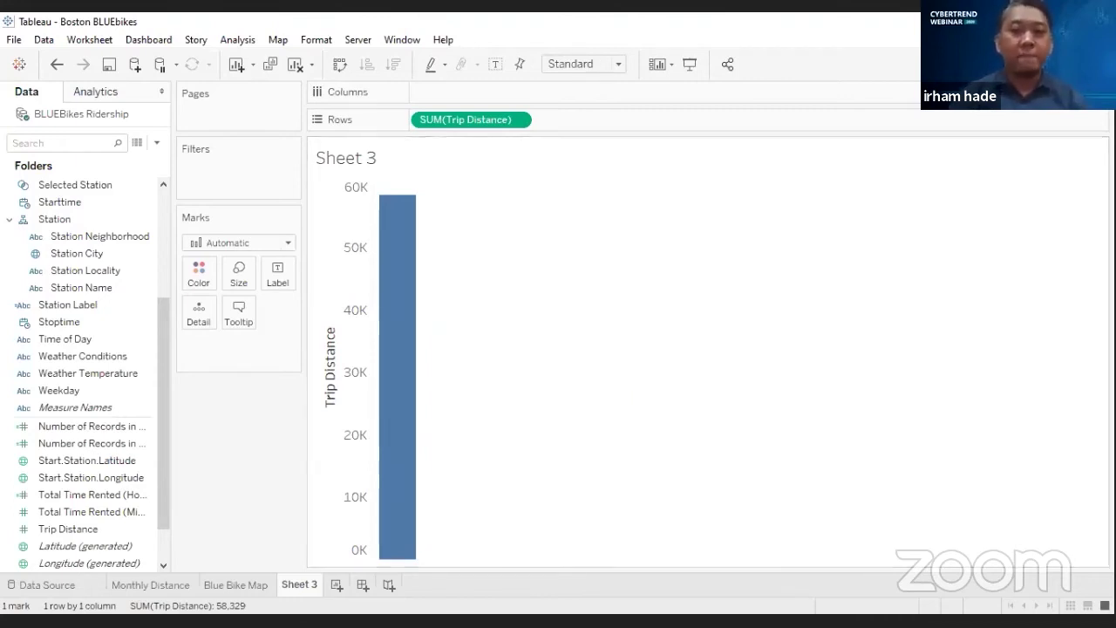
click(1076, 64)
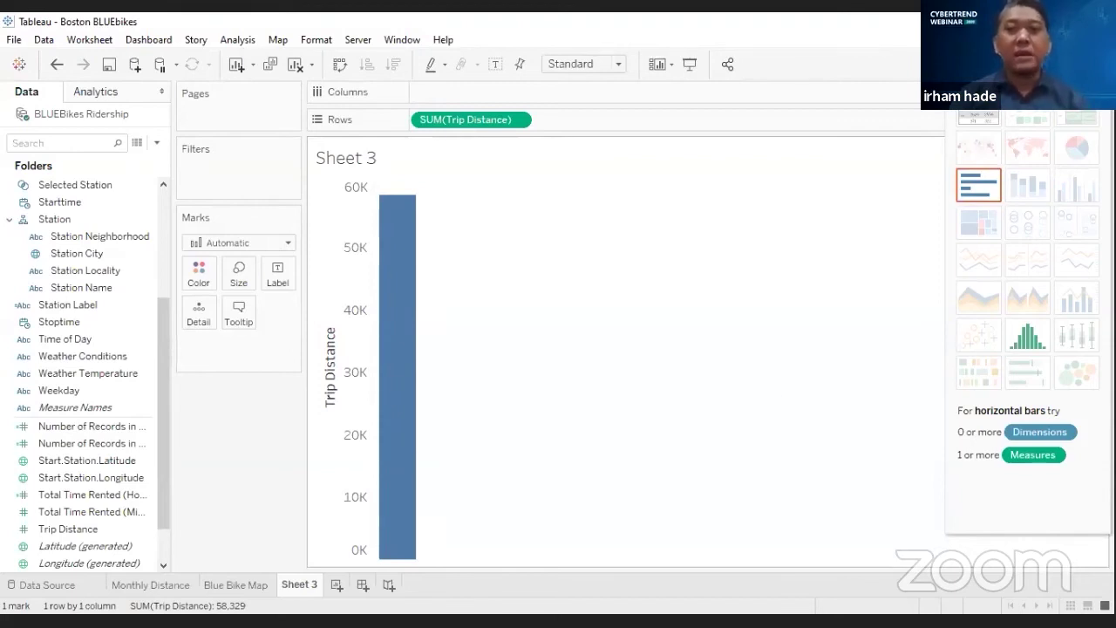
click(1068, 64)
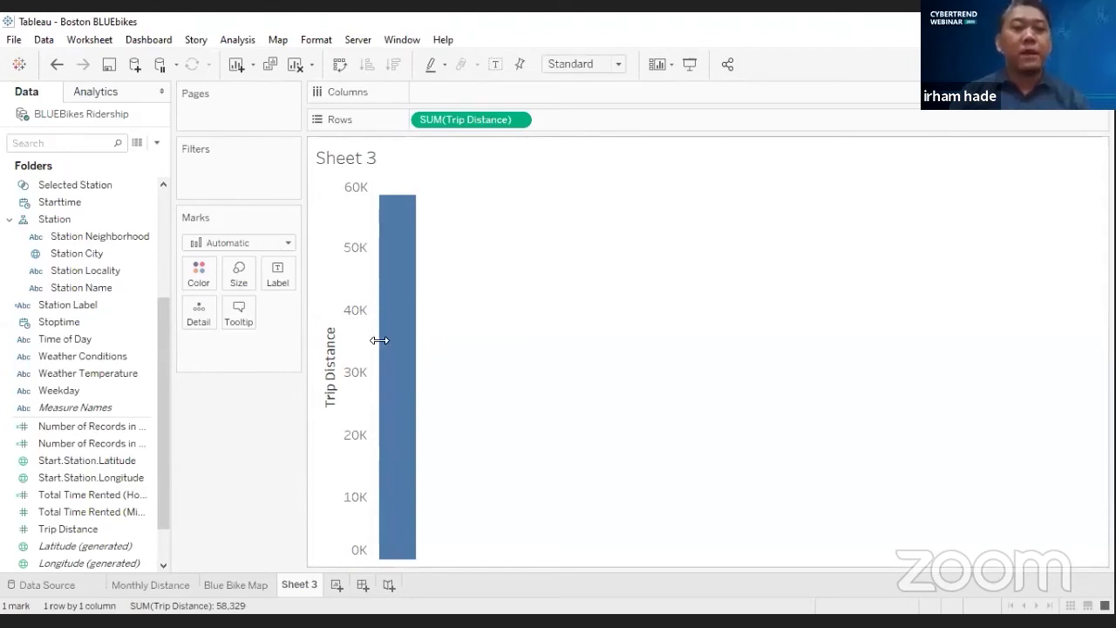
drag(162, 371, 159, 263)
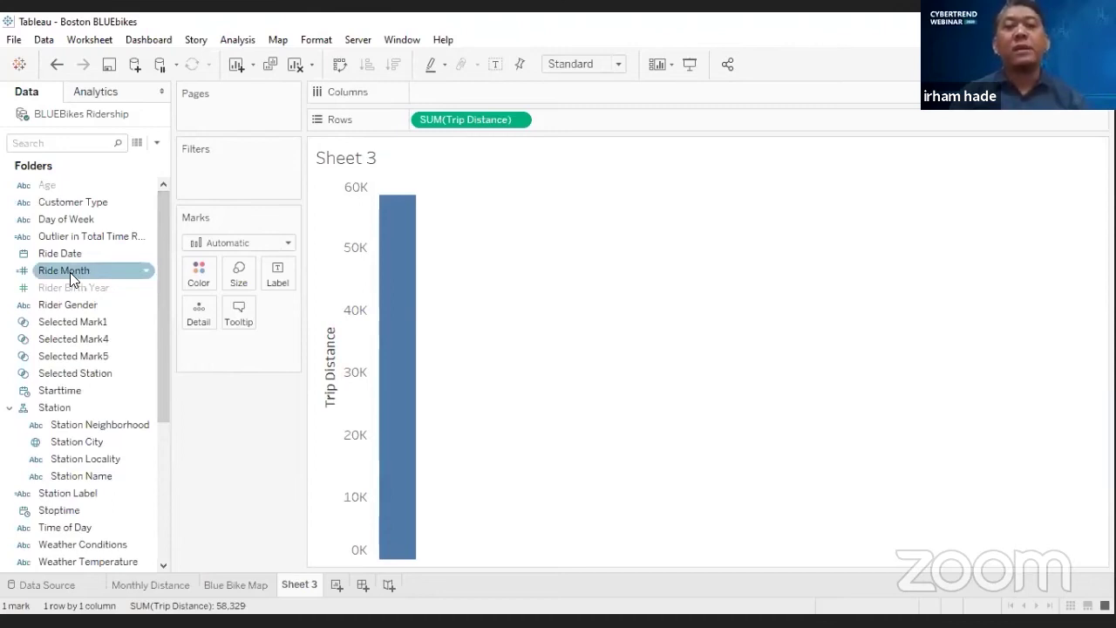
double_click(70, 272)
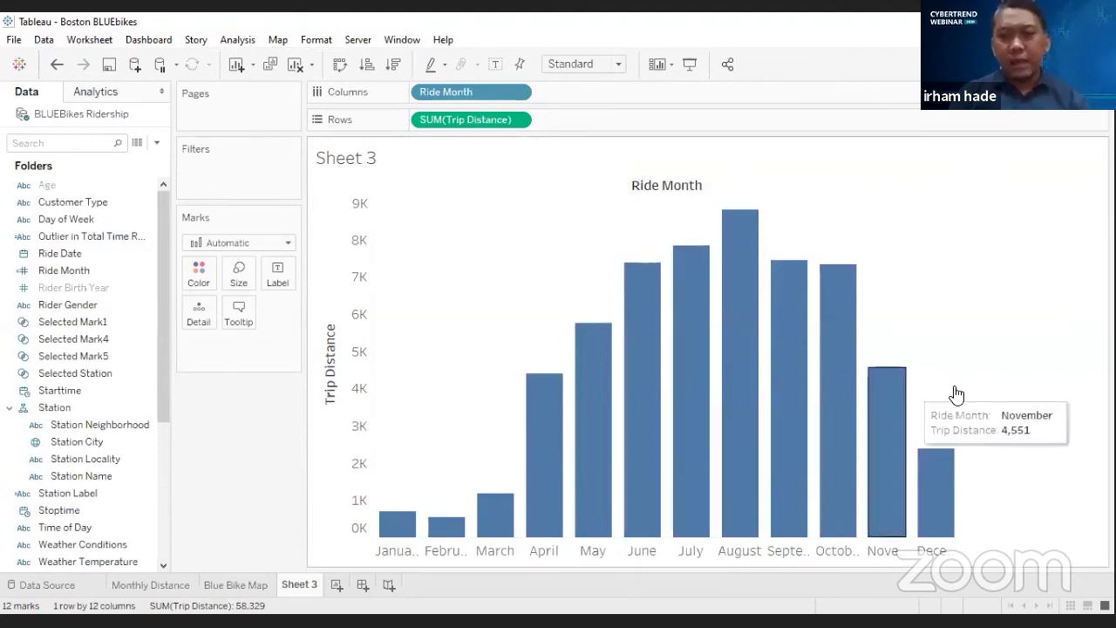
- Run Explain Data on the August bar and enlarge the explanation window
mouse_move(757, 458)
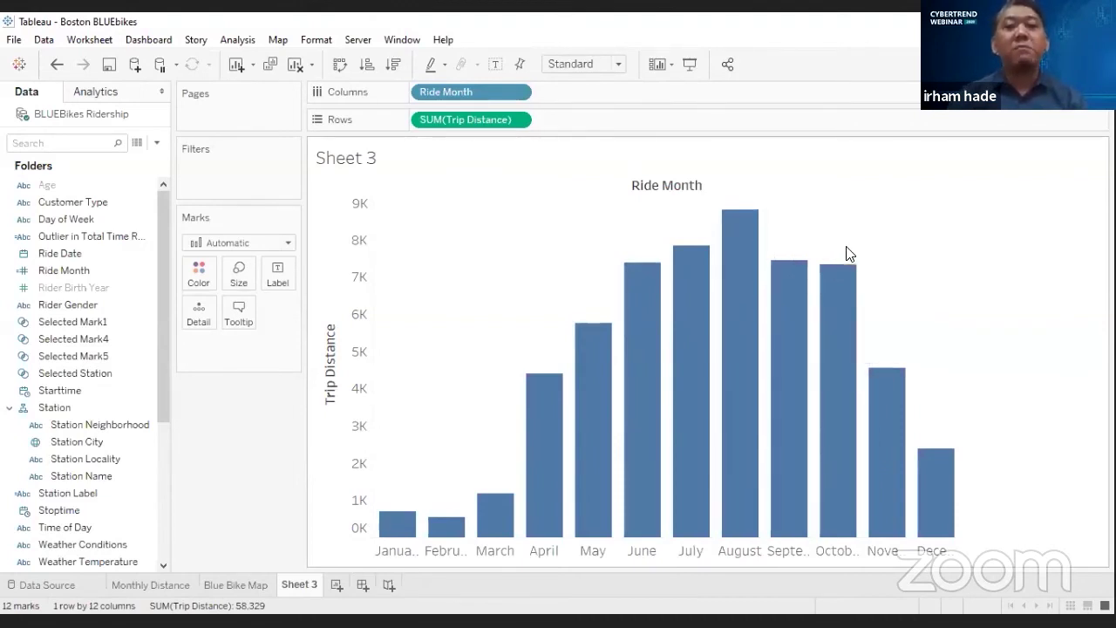
mouse_move(737, 278)
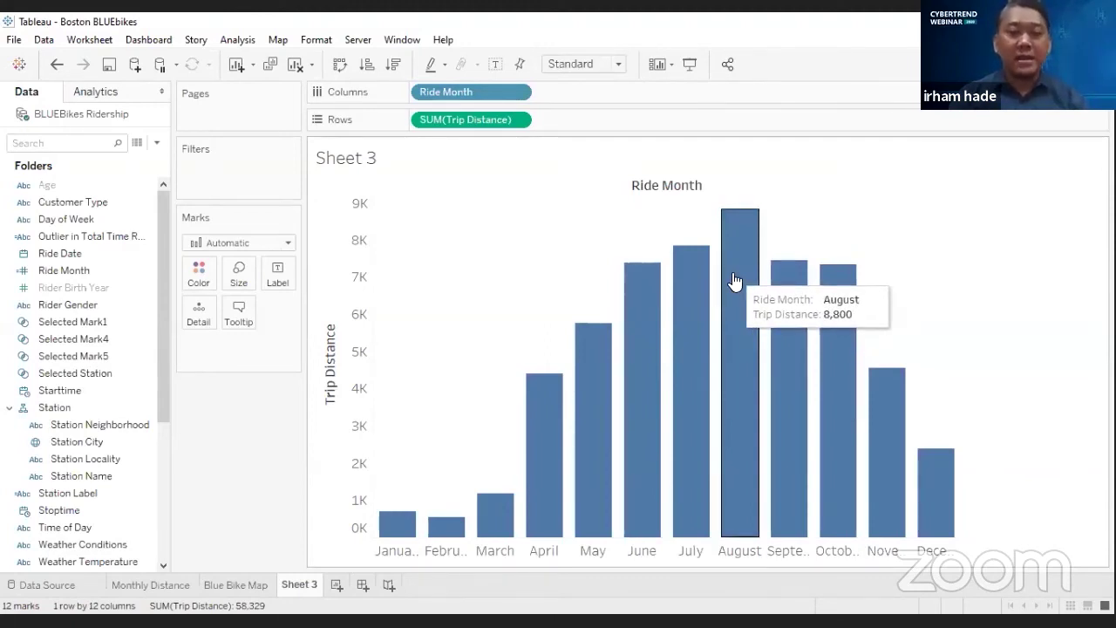
click(735, 281)
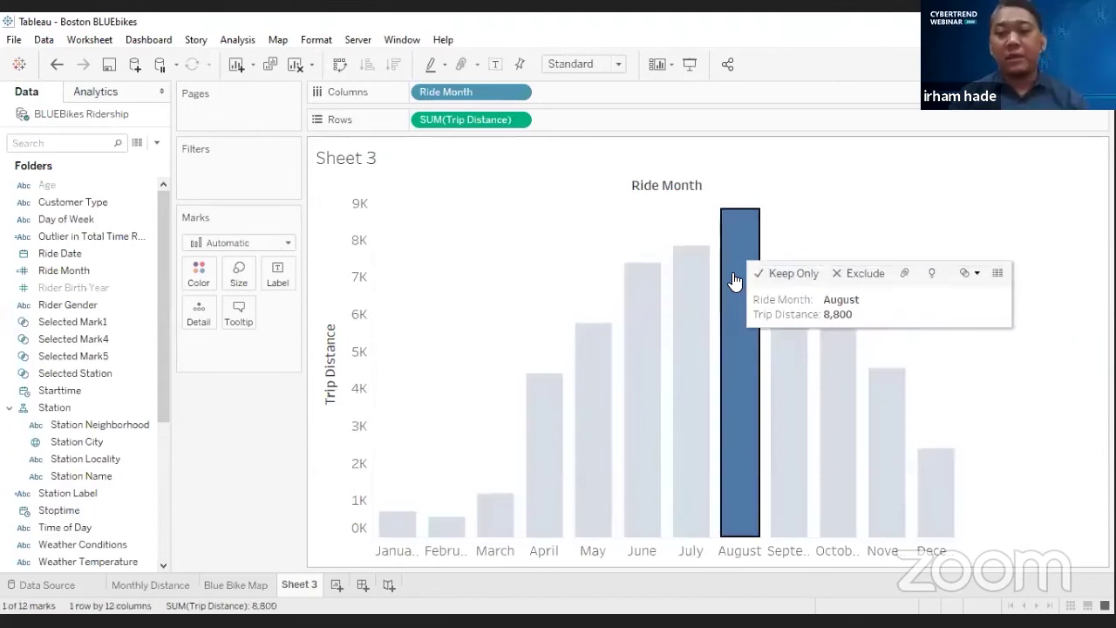
click(932, 277)
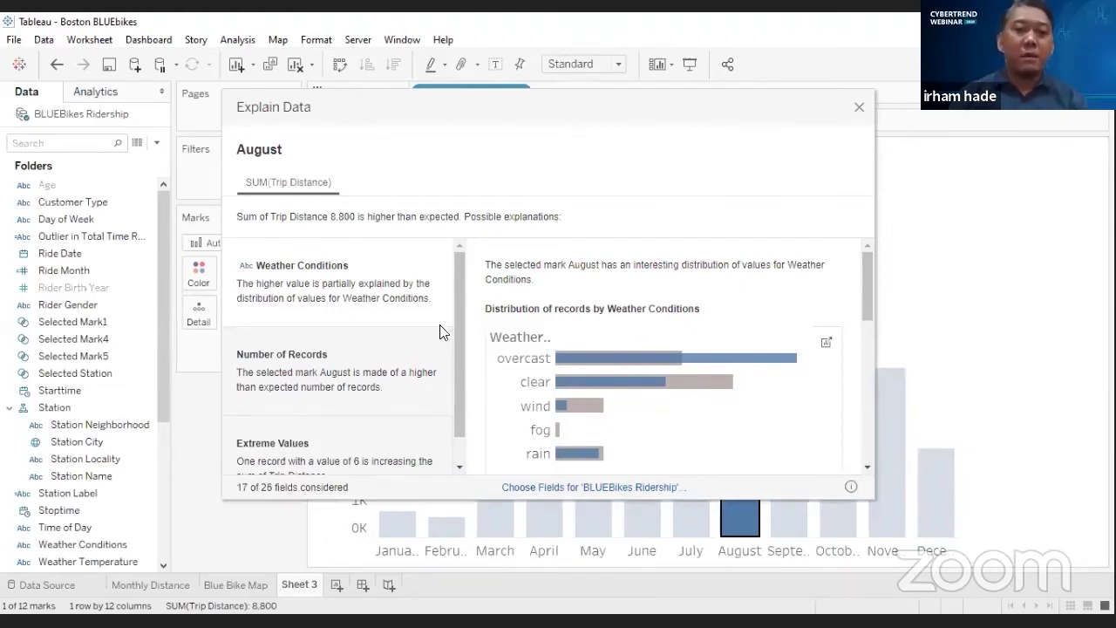
drag(872, 501, 1029, 544)
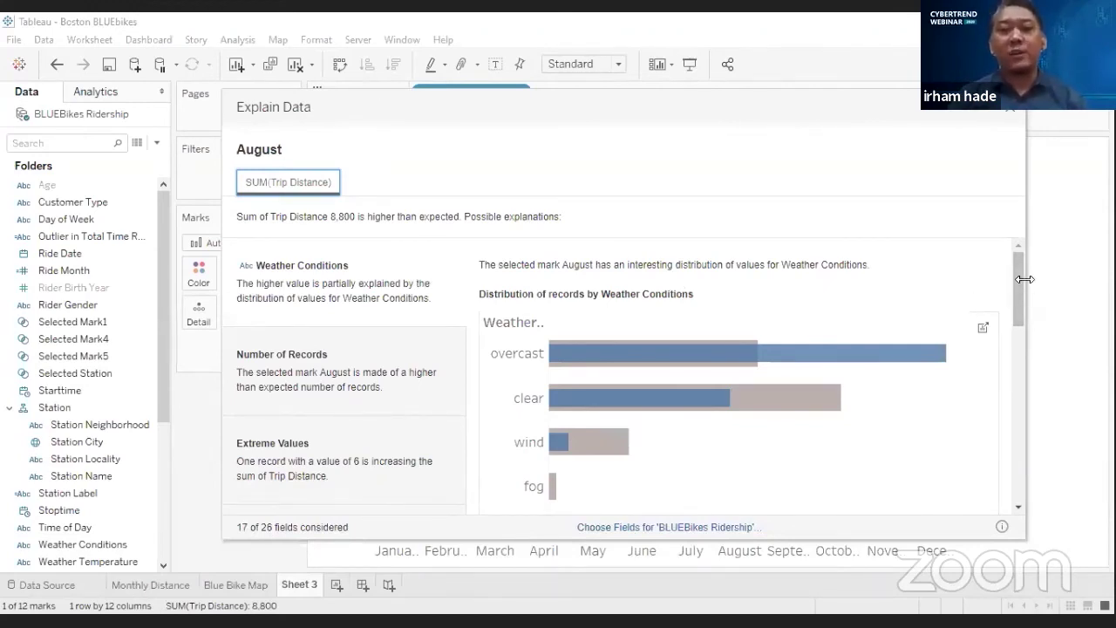
- Examine the Weather Conditions and Number of Records explanations for August's Trip Distance, including their charts
mouse_move(1017, 268)
mouse_down()
mouse_move(1028, 326)
mouse_move(1020, 281)
mouse_up()
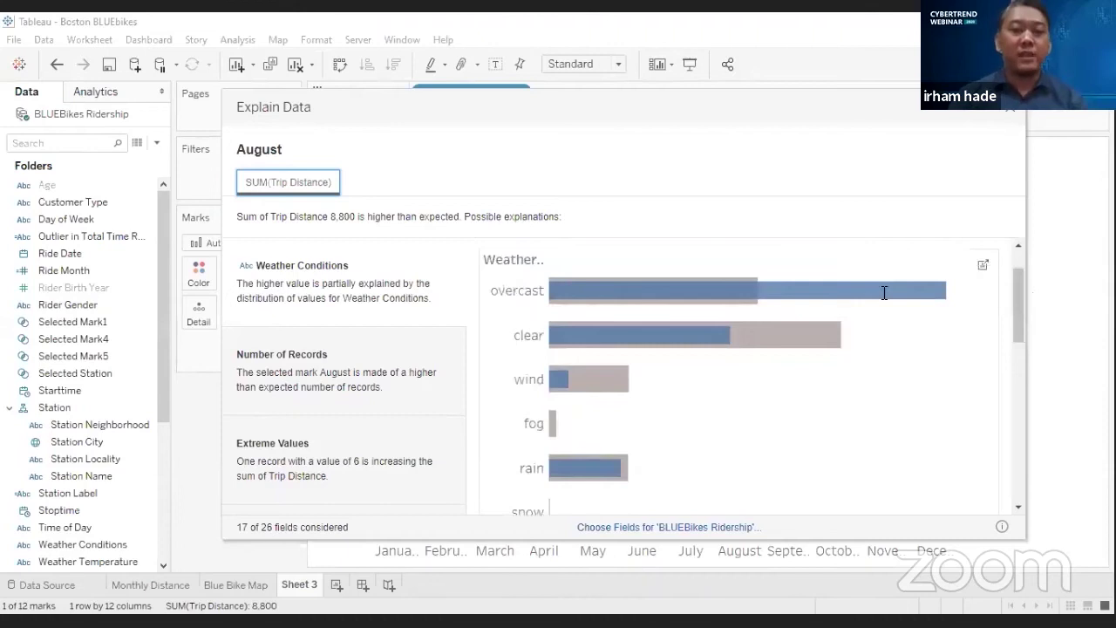
mouse_move(1018, 288)
mouse_down()
mouse_move(1026, 335)
mouse_move(1023, 279)
mouse_up()
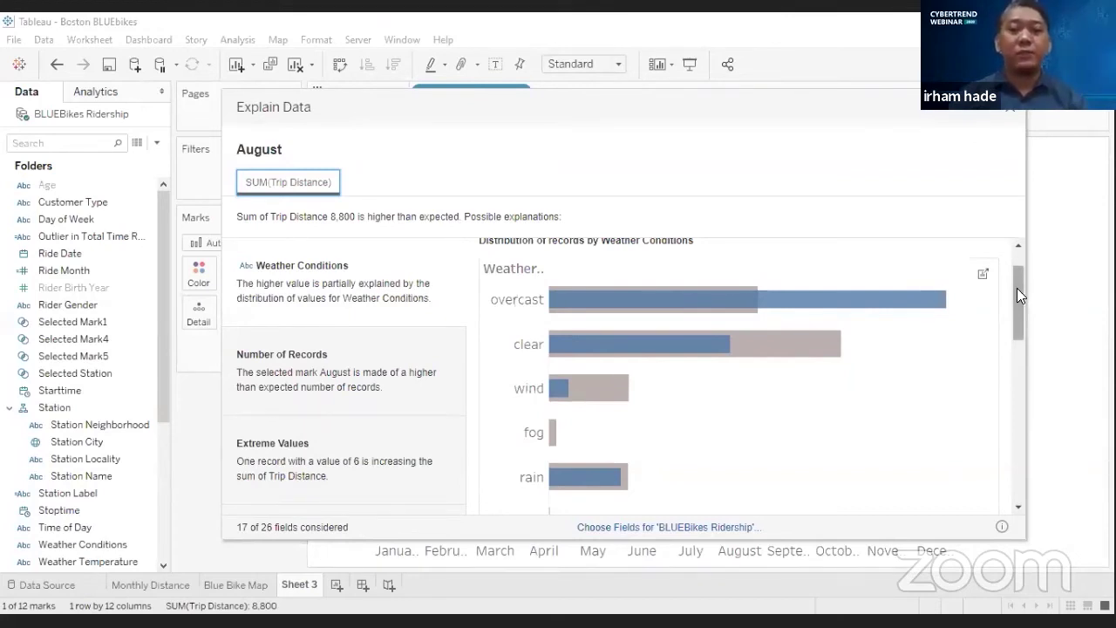
click(304, 366)
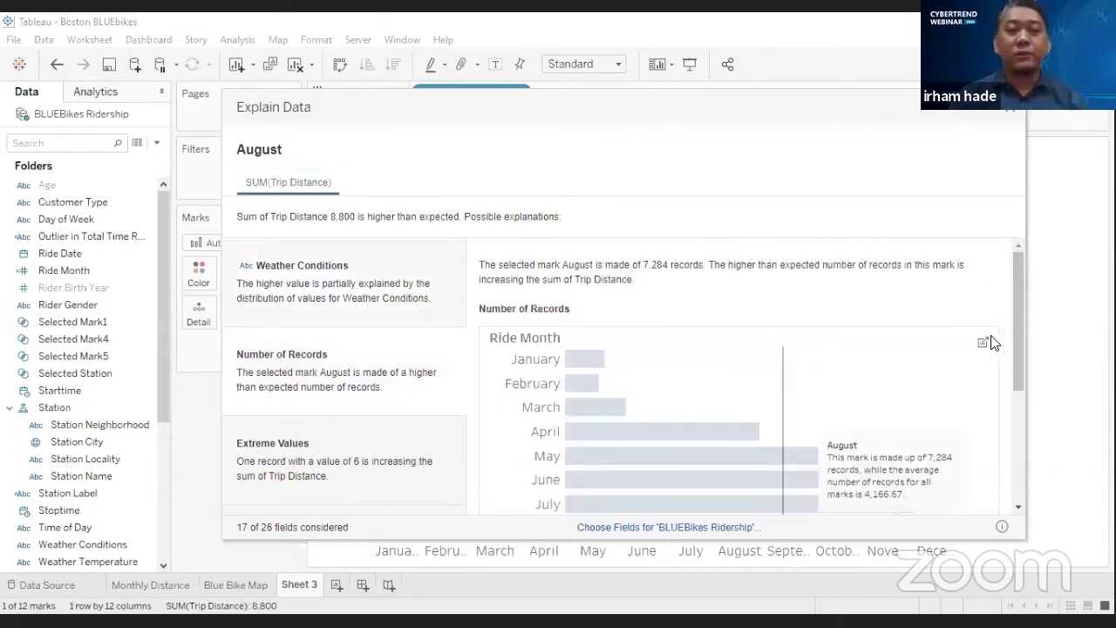
drag(1020, 296, 1021, 364)
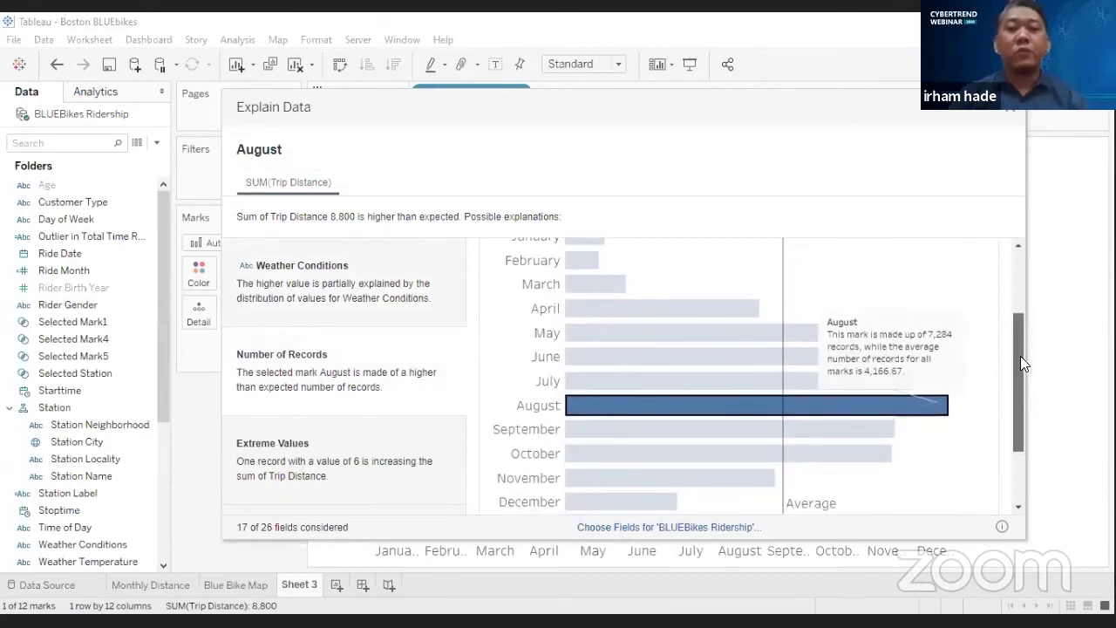
drag(1022, 357, 1022, 406)
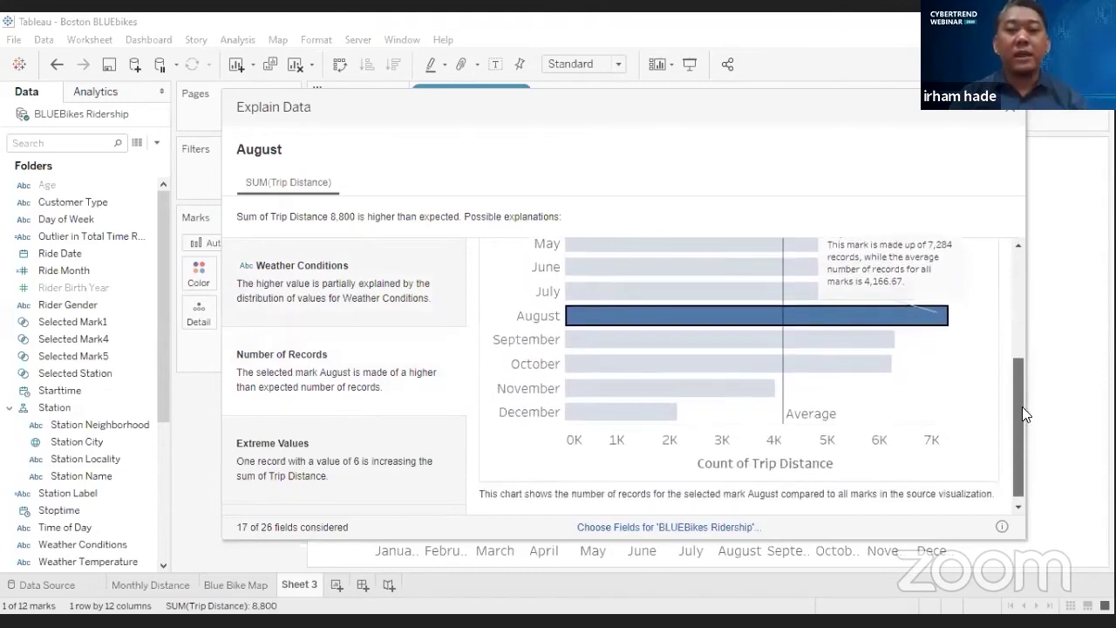
- Examine the Extreme Values explanation for August and view the full data records behind it
click(394, 450)
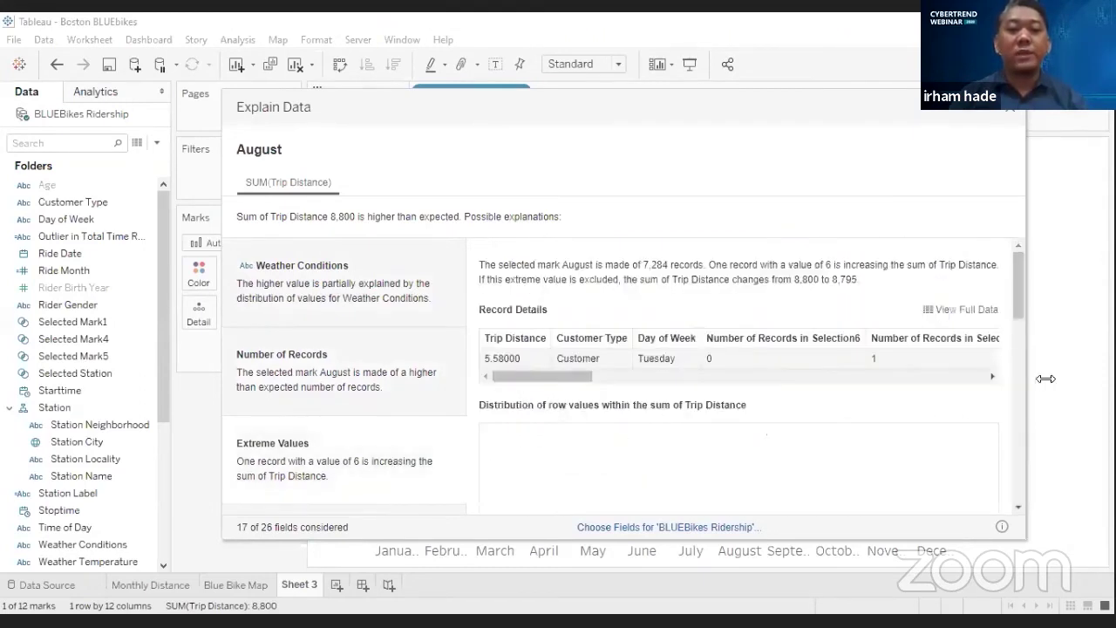
mouse_move(552, 459)
mouse_down()
mouse_move(976, 462)
mouse_move(539, 469)
mouse_up()
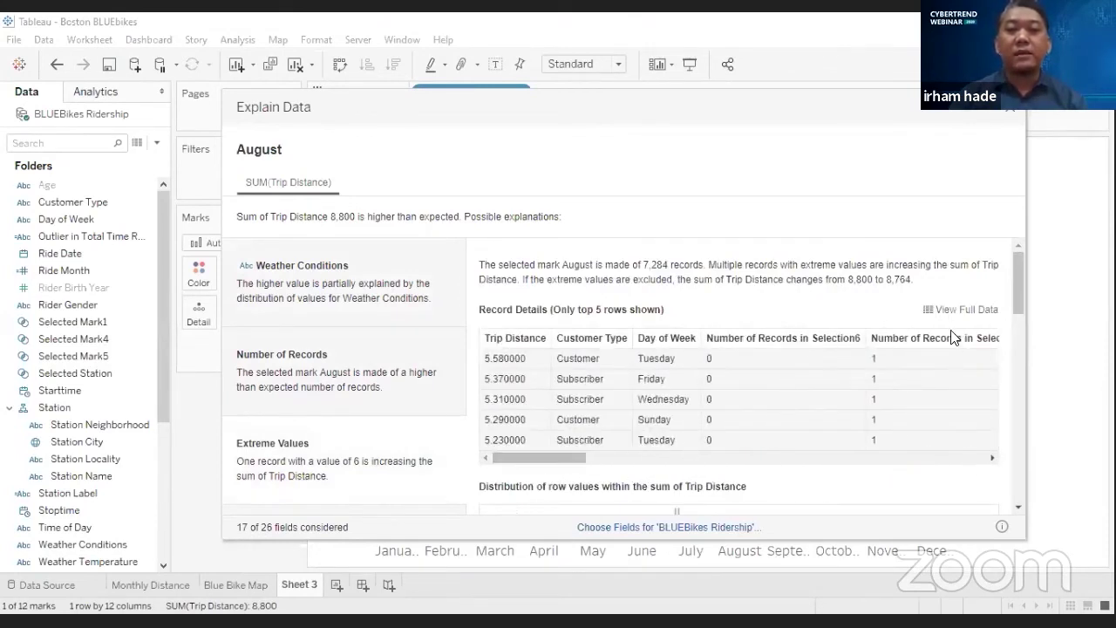
click(936, 310)
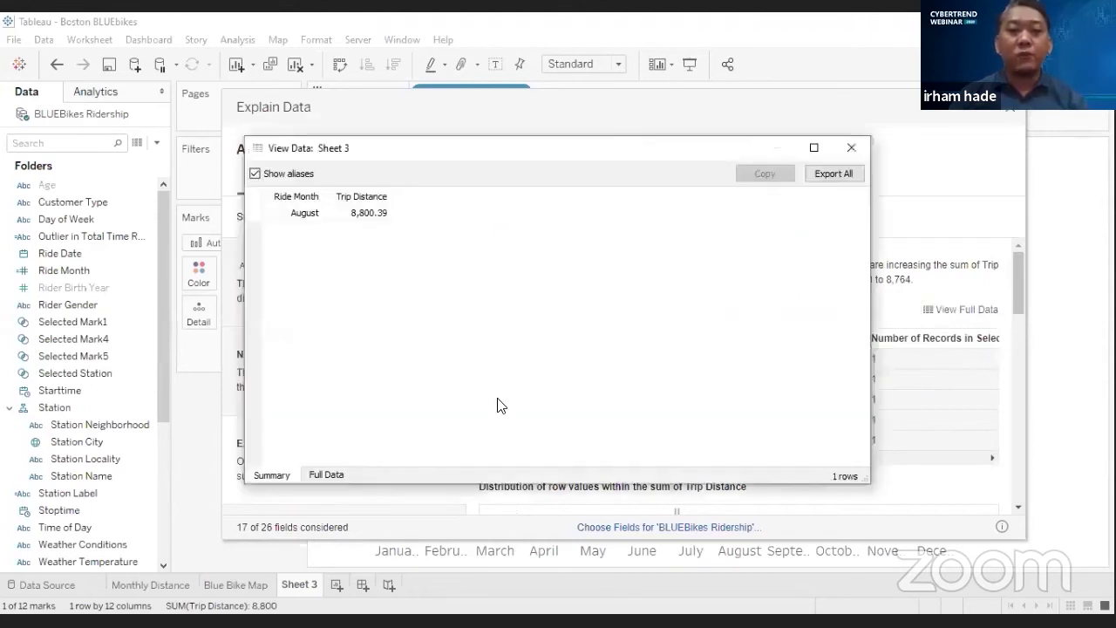
click(331, 475)
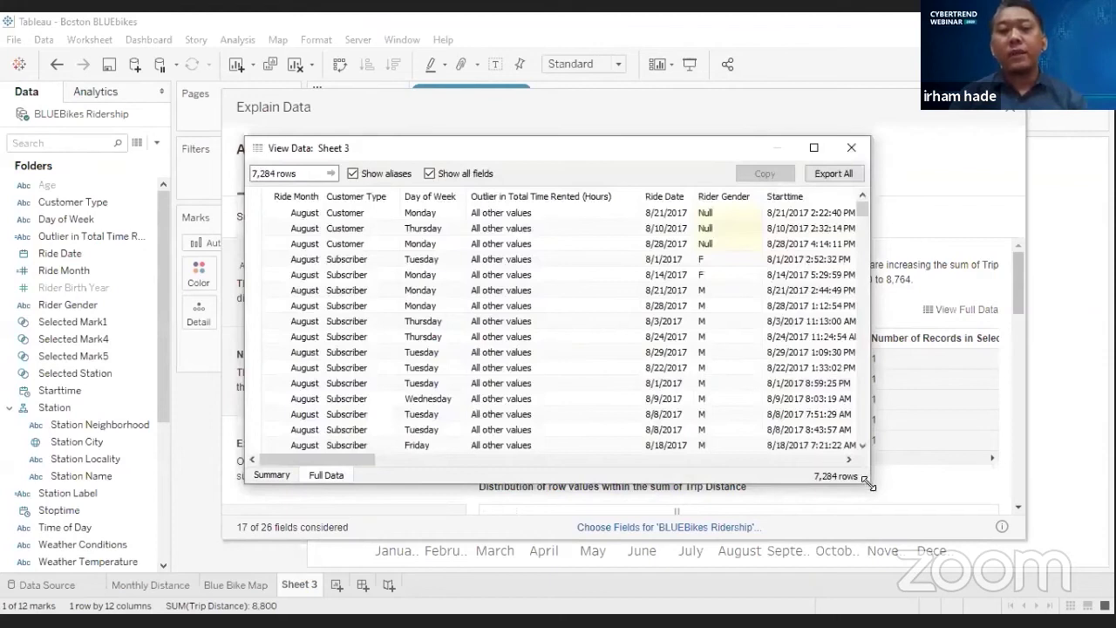
- Enlarge the full data window, examine August's record fields across to Weather Conditions and Weather Temperature, and close it
drag(868, 483, 1071, 492)
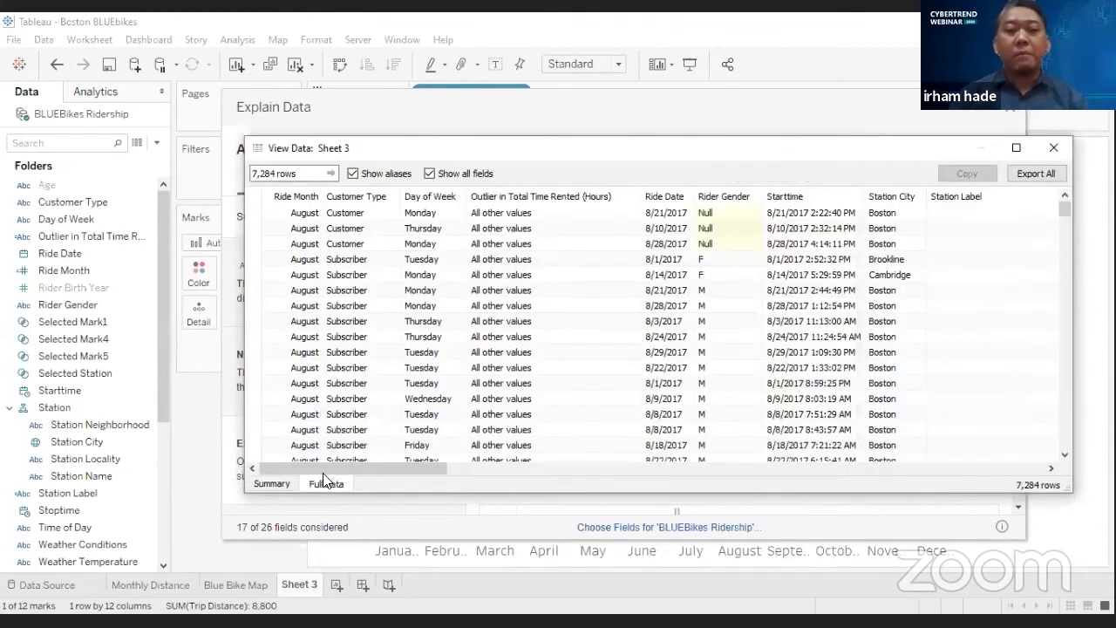
drag(324, 469, 439, 478)
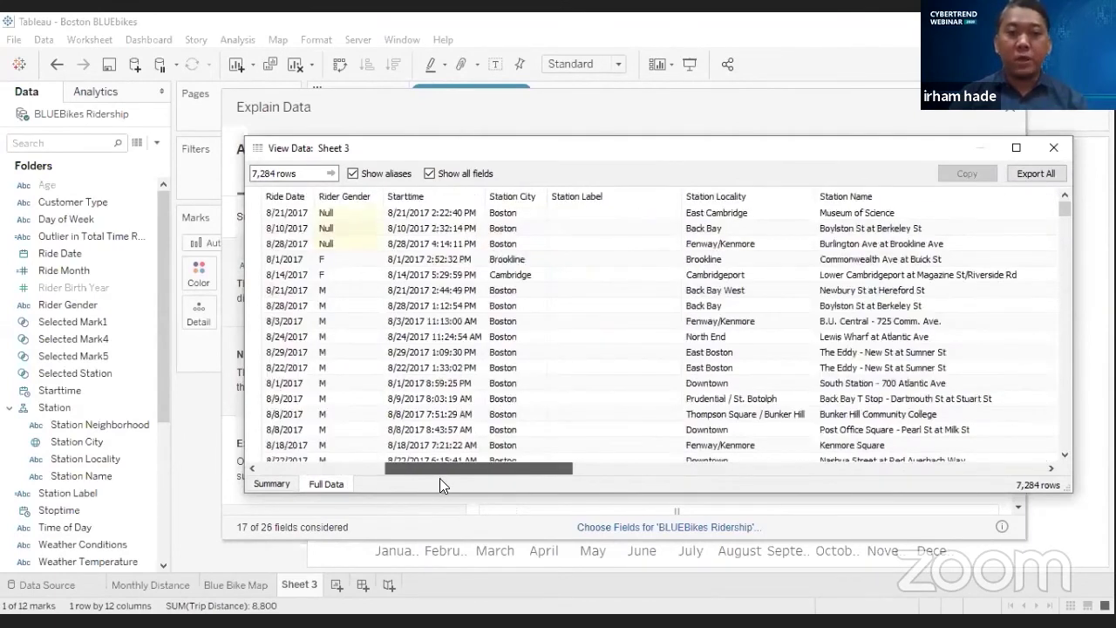
drag(439, 478, 485, 476)
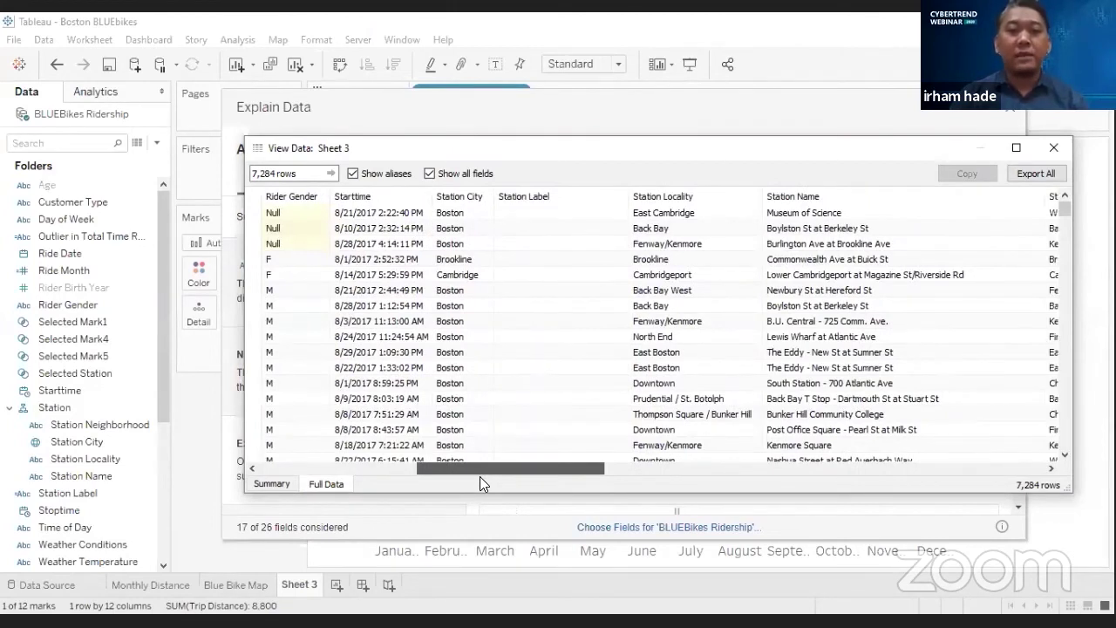
drag(484, 478, 504, 481)
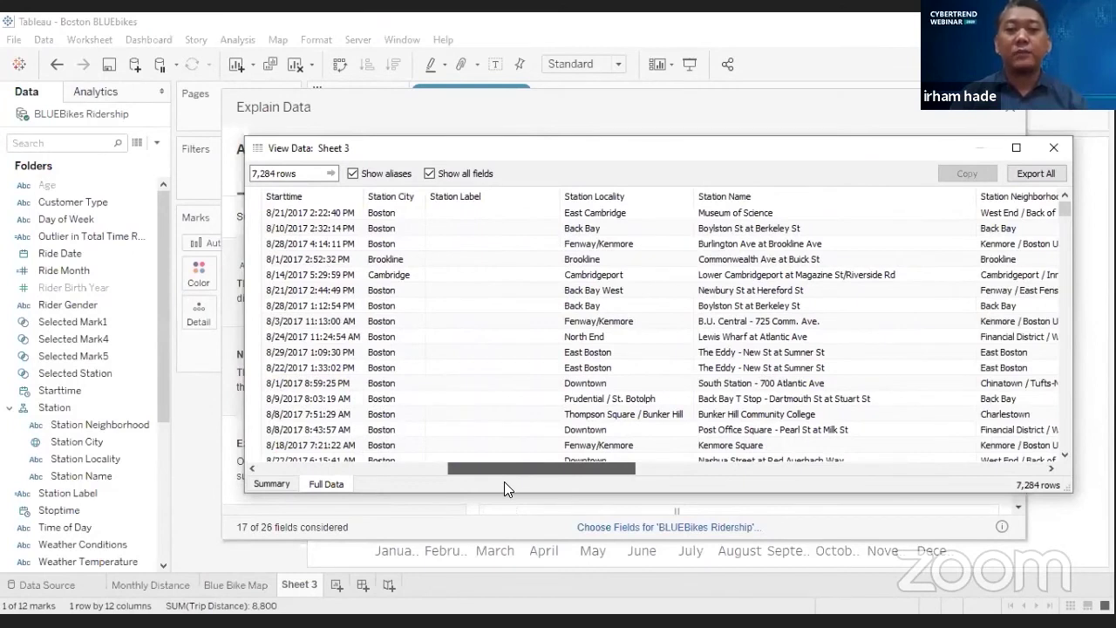
drag(588, 482, 778, 451)
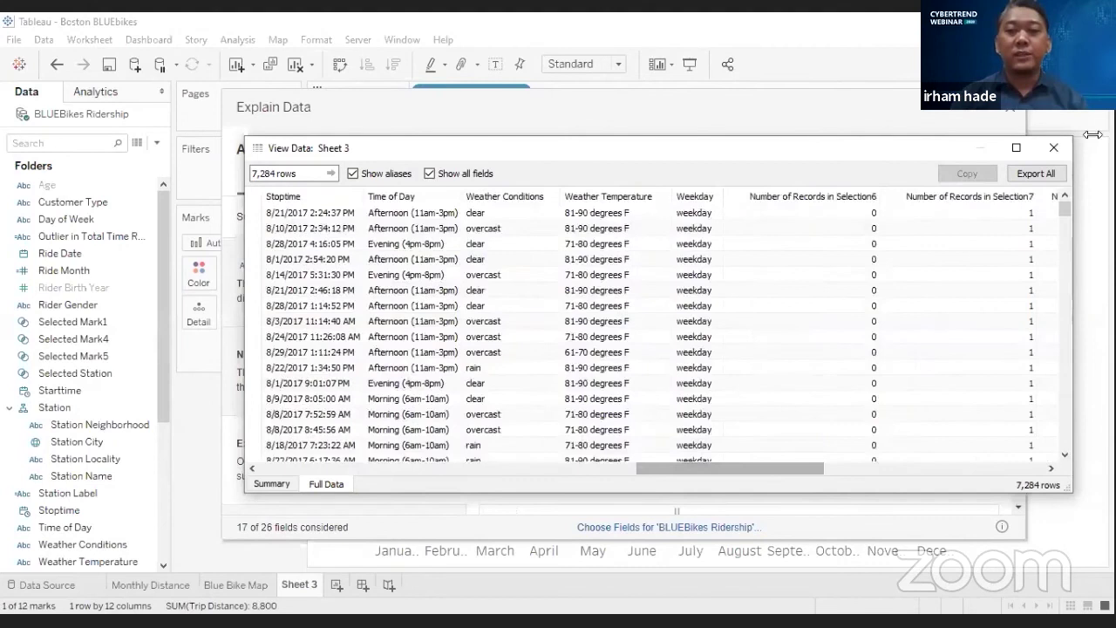
click(1056, 148)
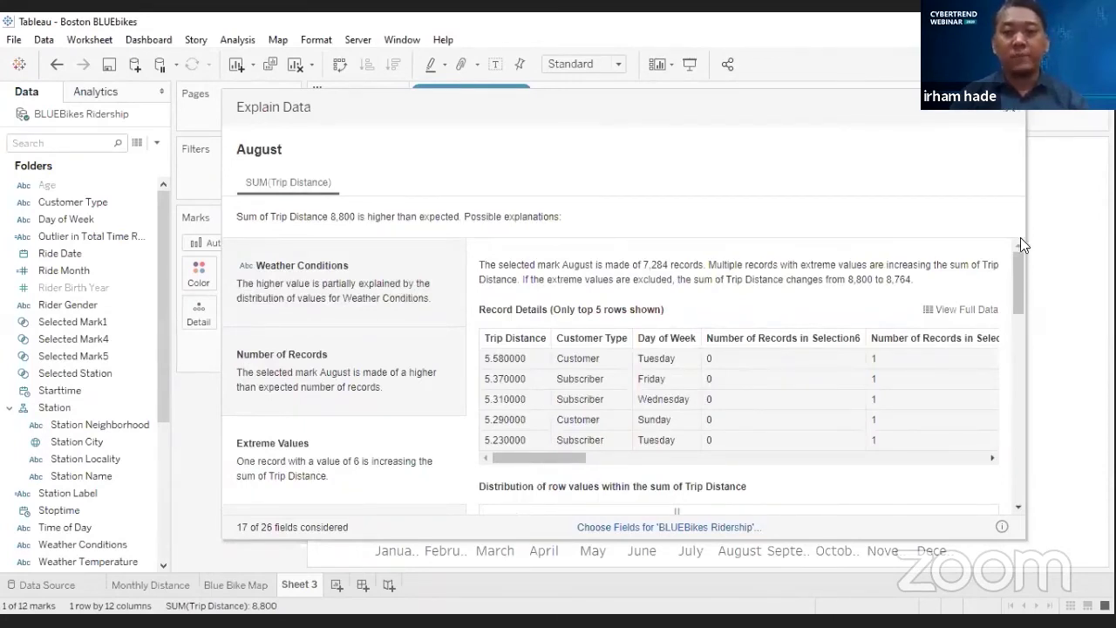
- Open the Weather Conditions explanation's distribution chart as a new worksheet, close Explain Data, and reduce the caption's height
drag(1018, 272, 1020, 238)
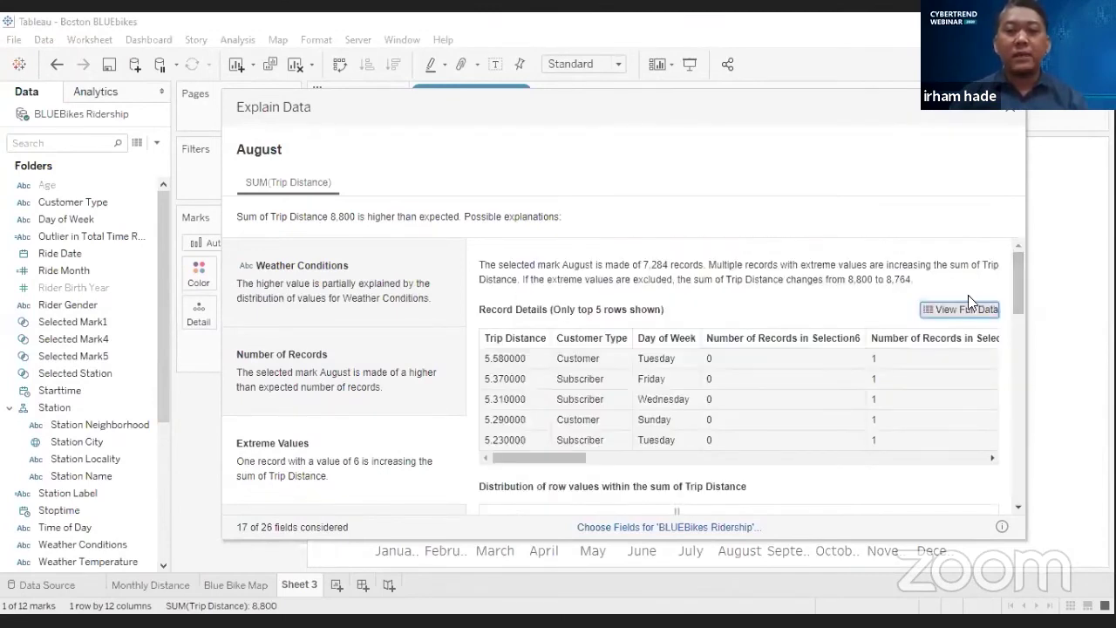
click(395, 284)
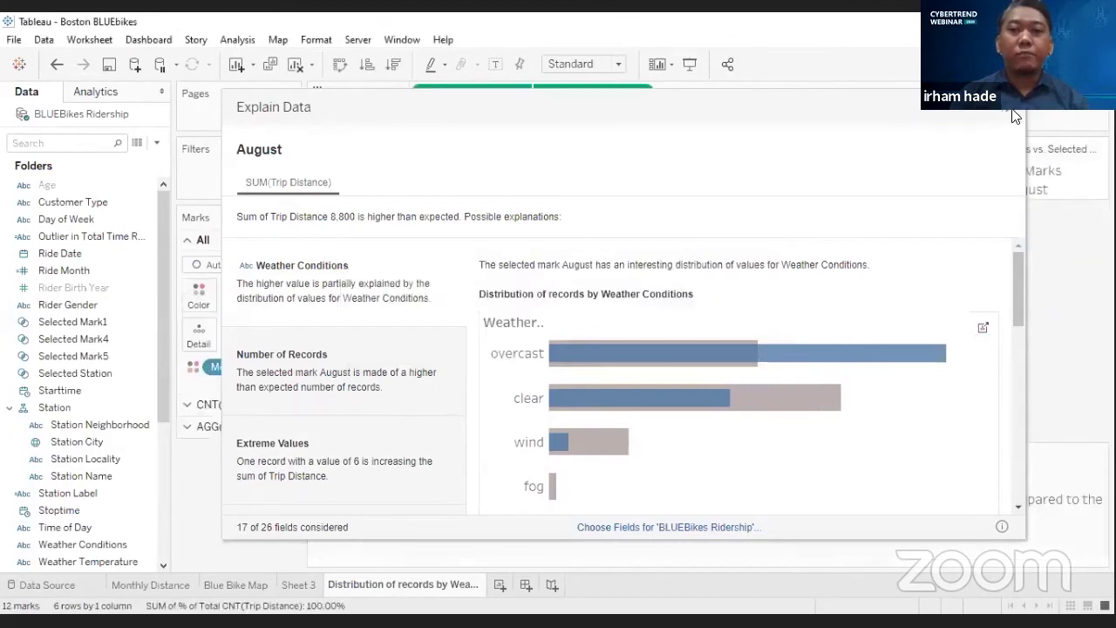
click(1014, 112)
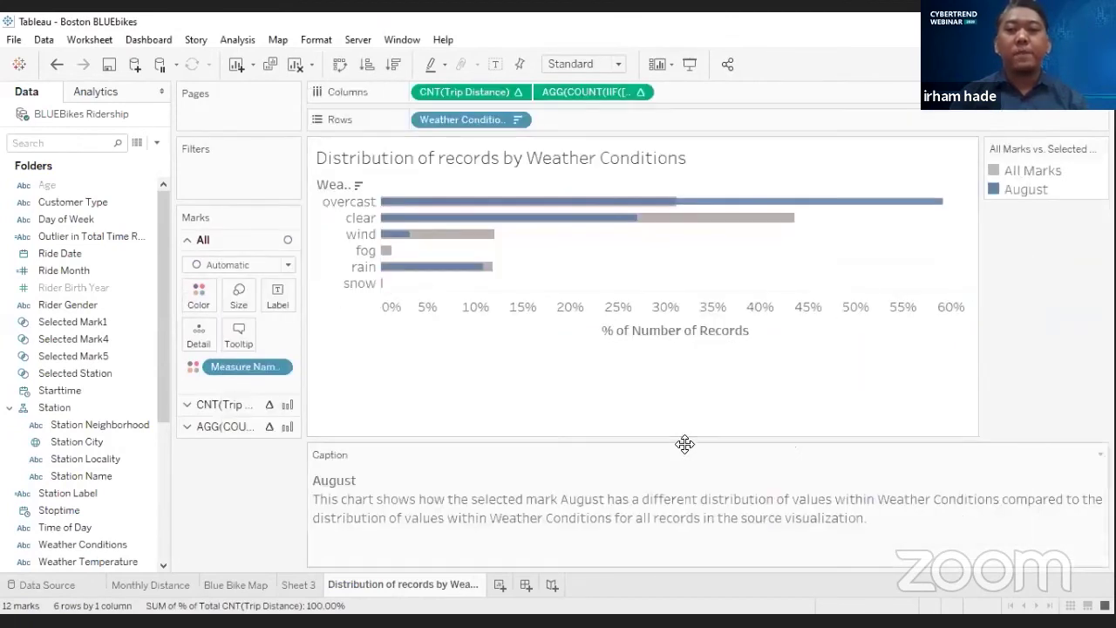
drag(685, 438, 691, 467)
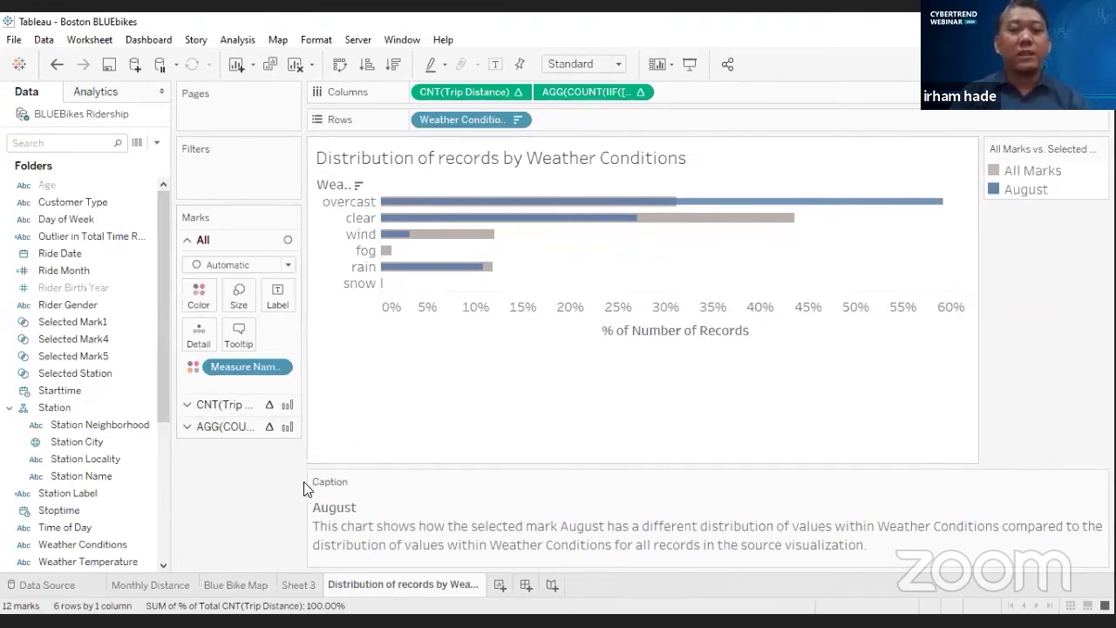
- Run Explain Data on the Prudential Center - Belvedere St mark in the Blue Bike Map and enlarge the explanation window
click(255, 586)
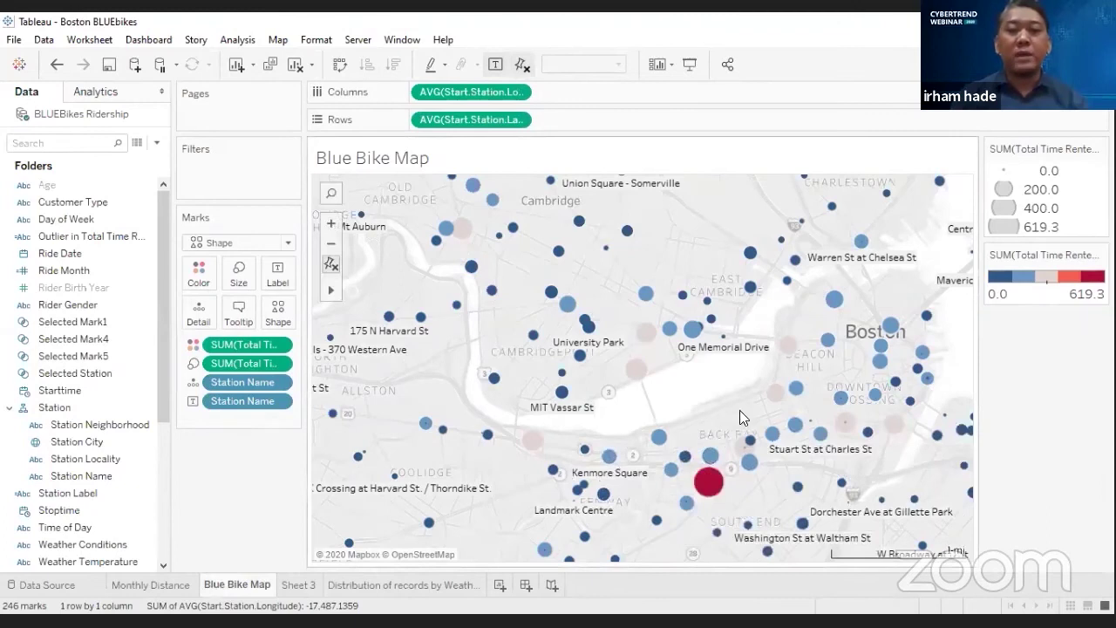
mouse_move(709, 503)
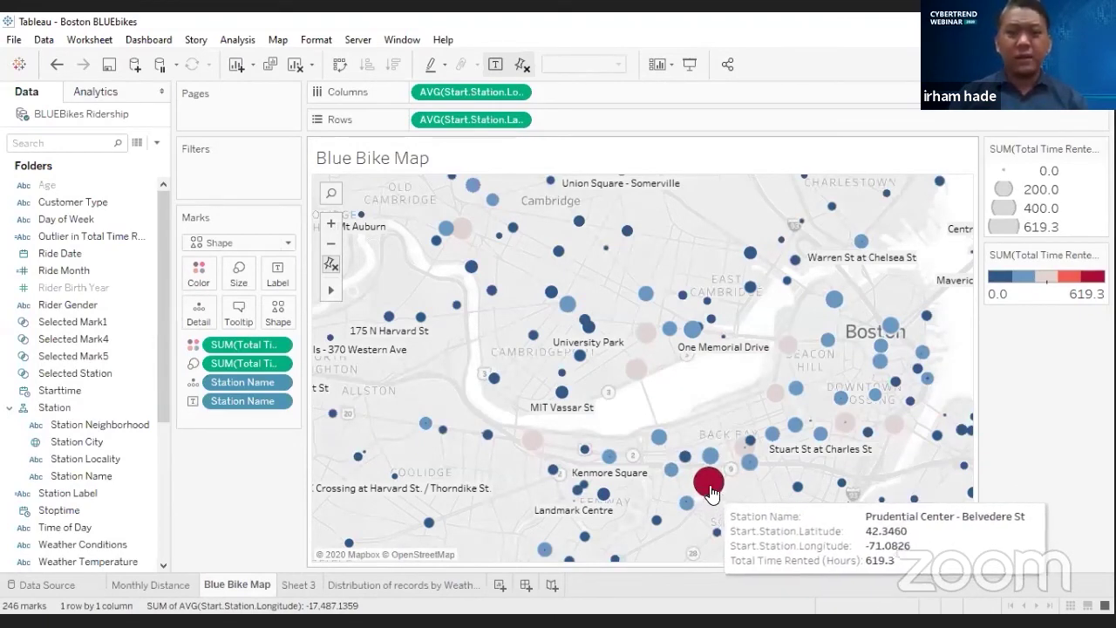
click(709, 490)
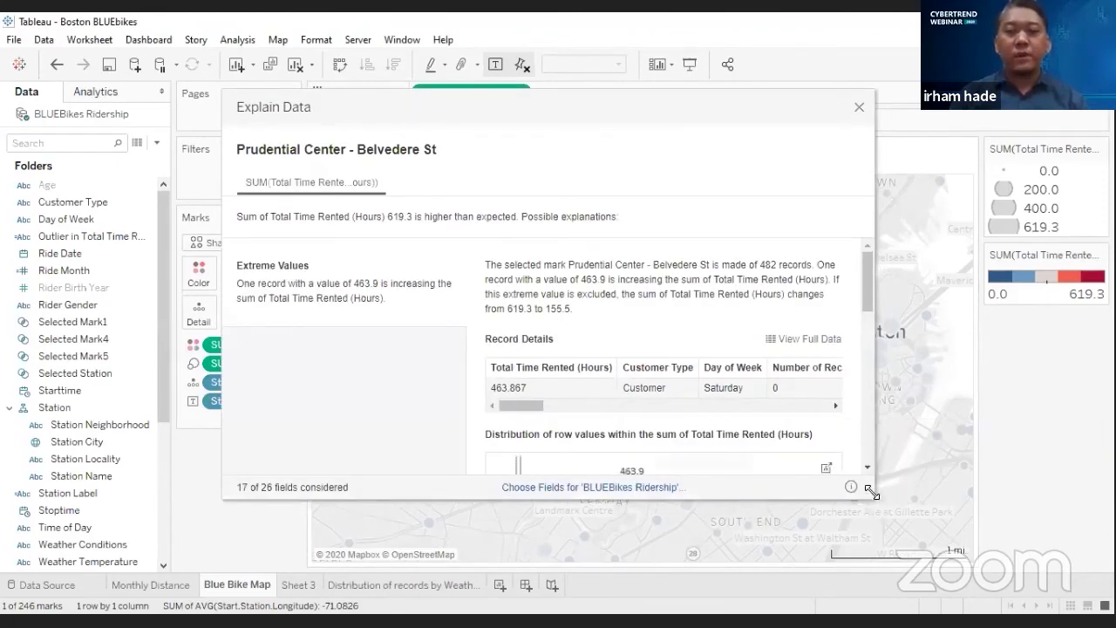
drag(872, 493, 1029, 545)
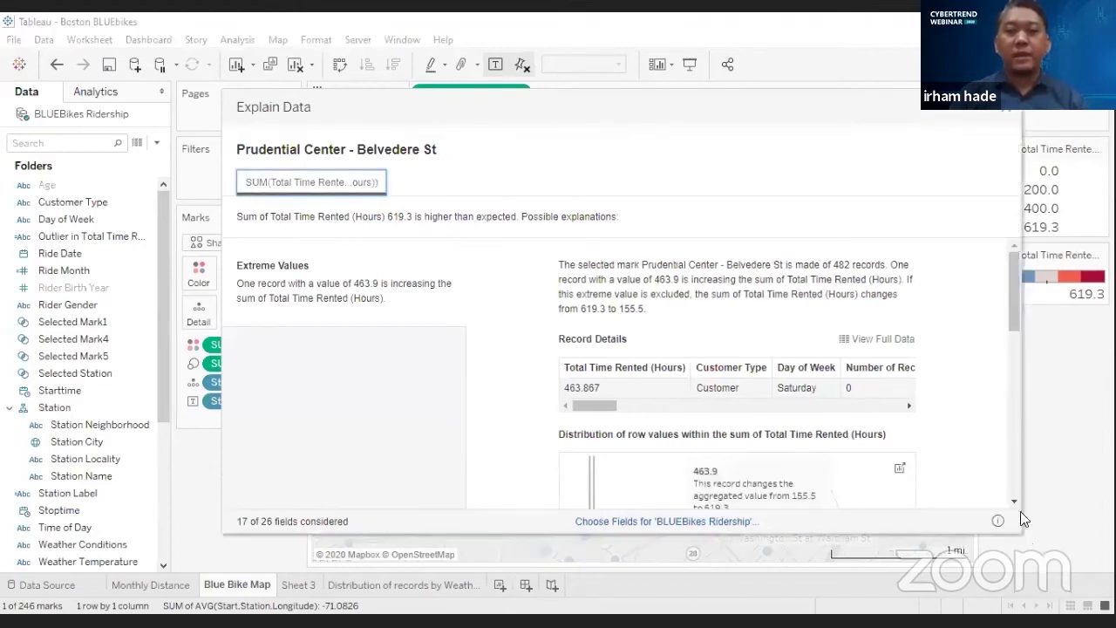
click(1020, 511)
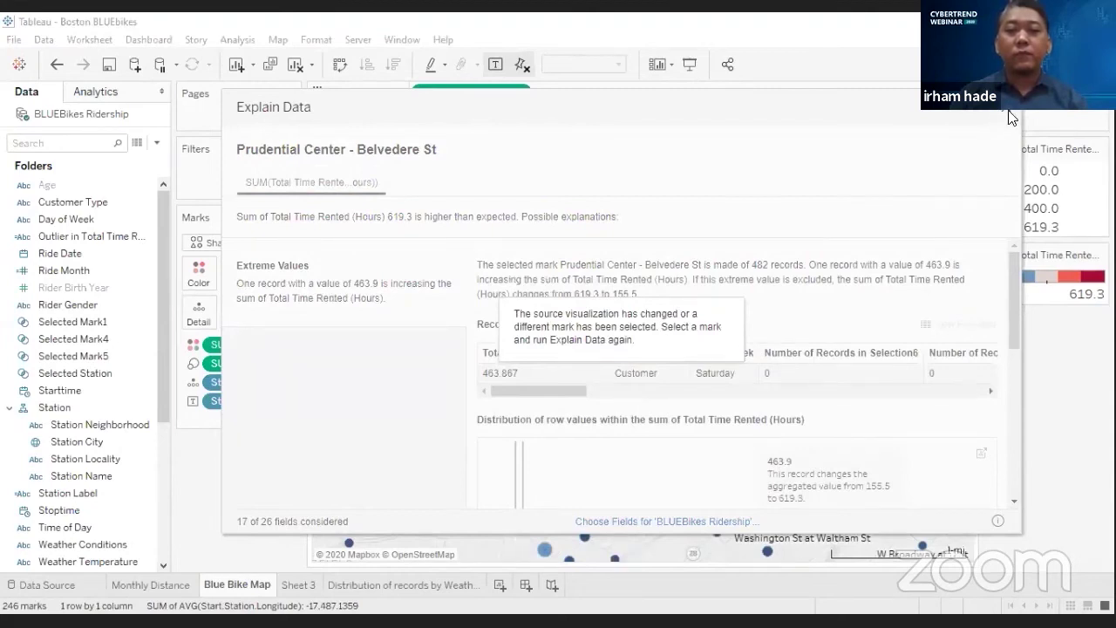
click(710, 490)
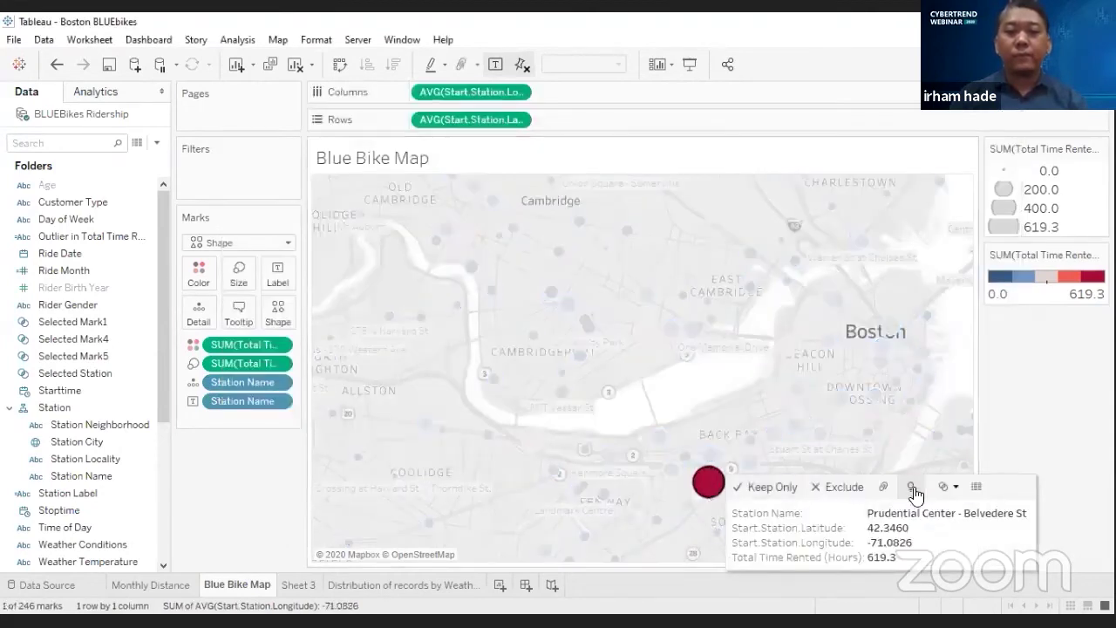
mouse_move(589, 357)
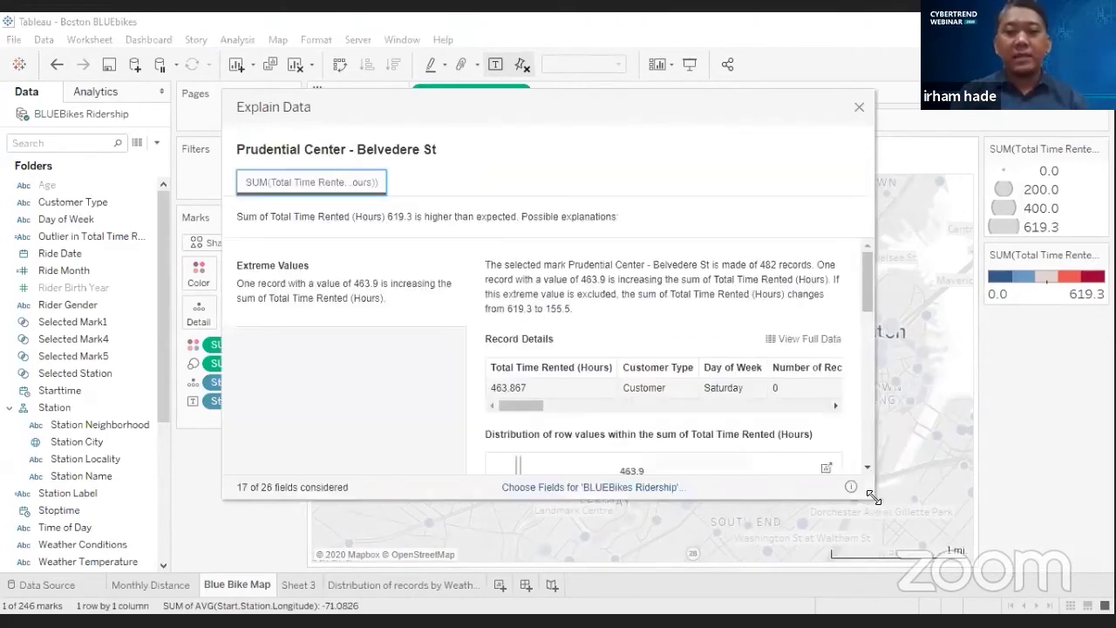
drag(909, 512, 976, 530)
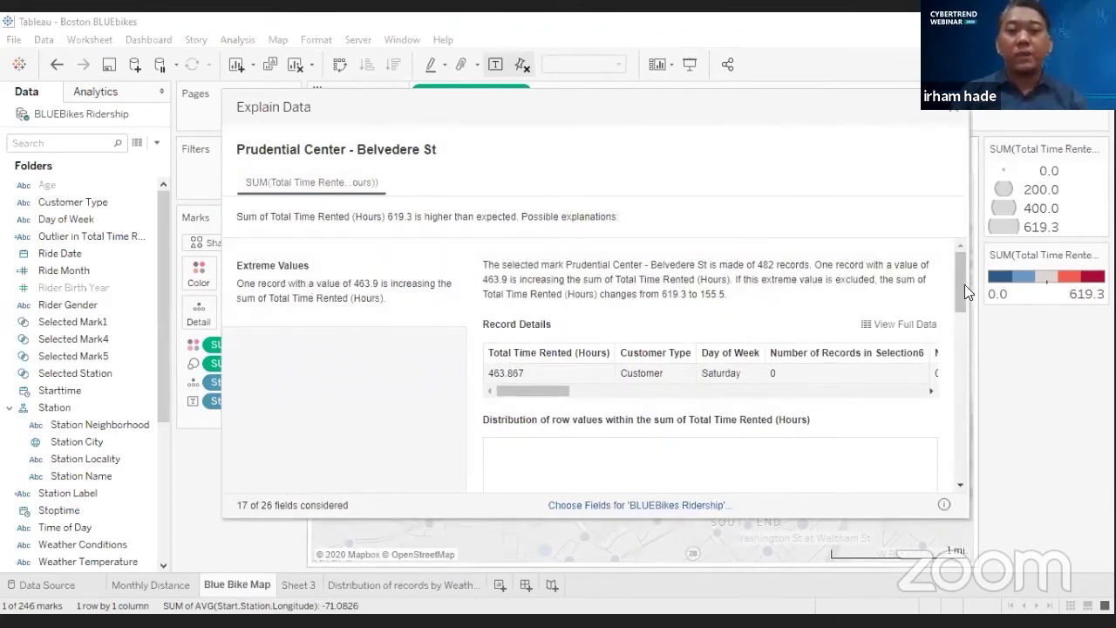
- Examine the Extreme Values explanation for Prudential Center - Belvedere St, including its distribution chart and record details
drag(962, 300, 972, 326)
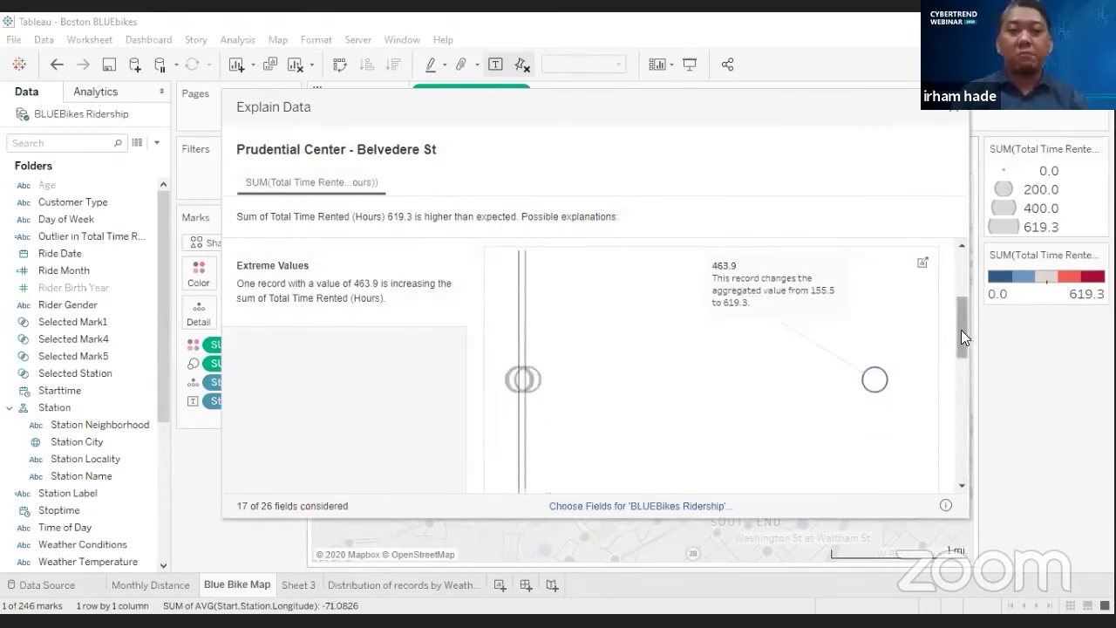
drag(962, 340, 965, 295)
drag(532, 371, 668, 381)
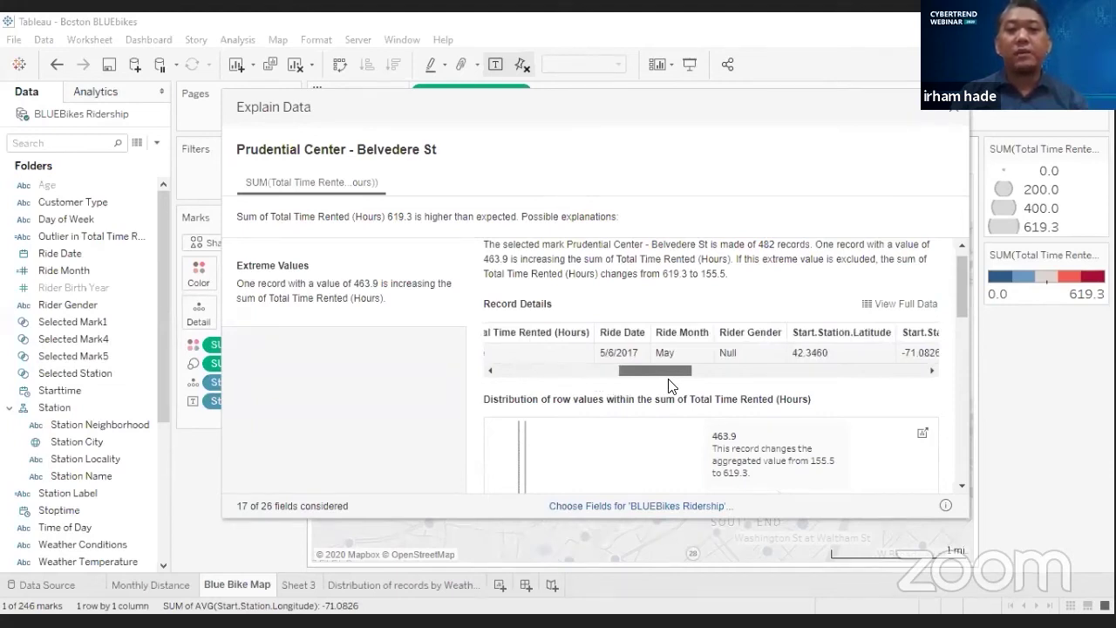
drag(669, 381, 563, 398)
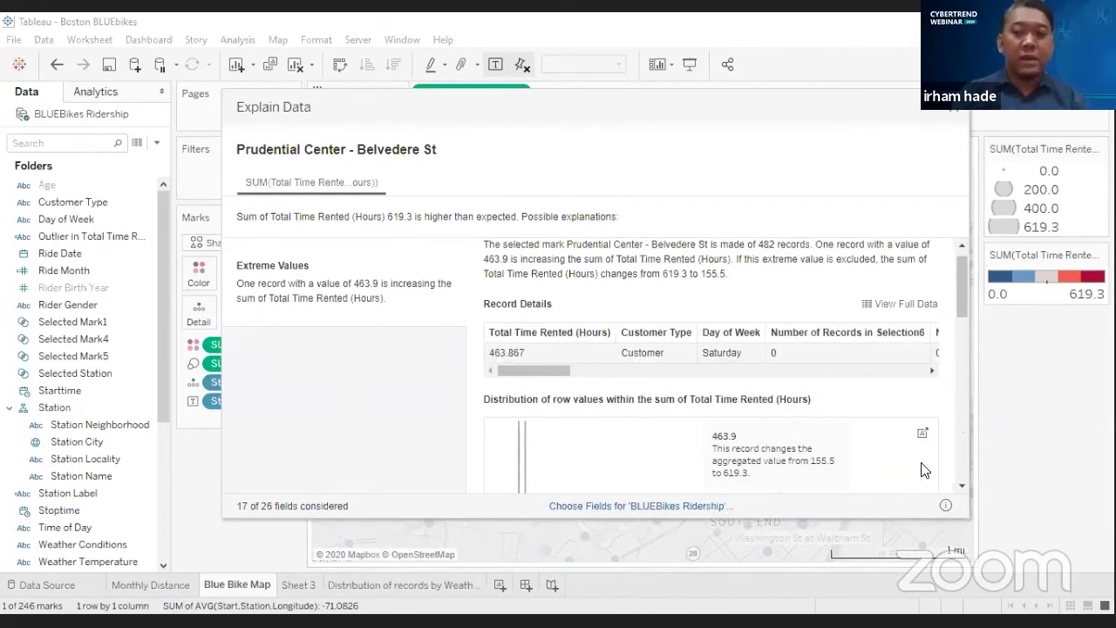
- Review the analysis information and the list of fields used for explaining BLUEBikes Ridership without changing them, and close Explain Data
click(945, 504)
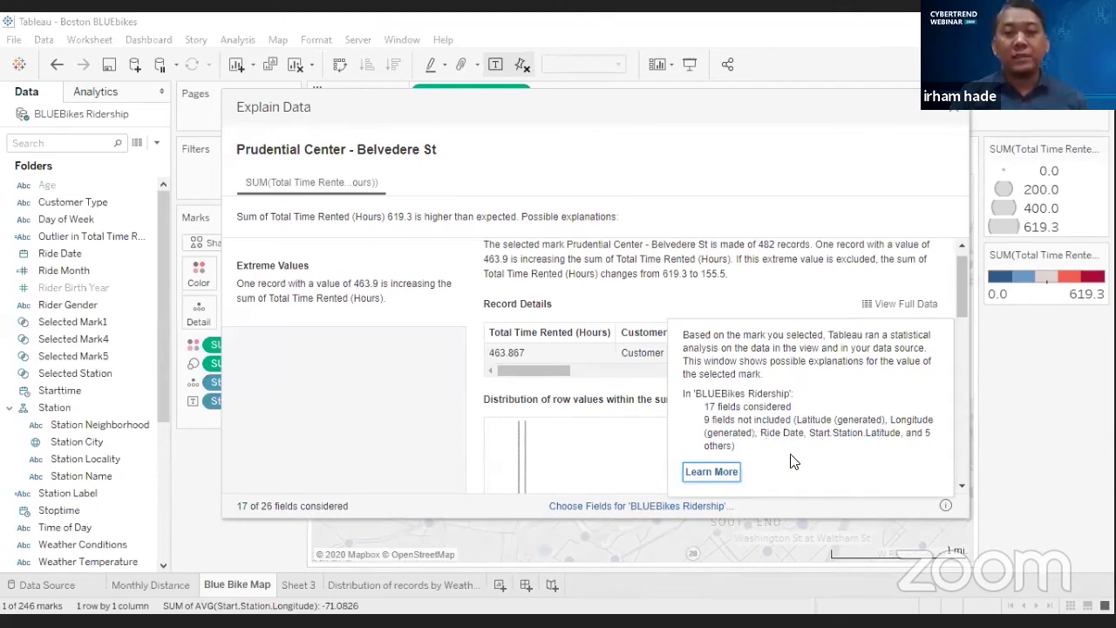
click(724, 475)
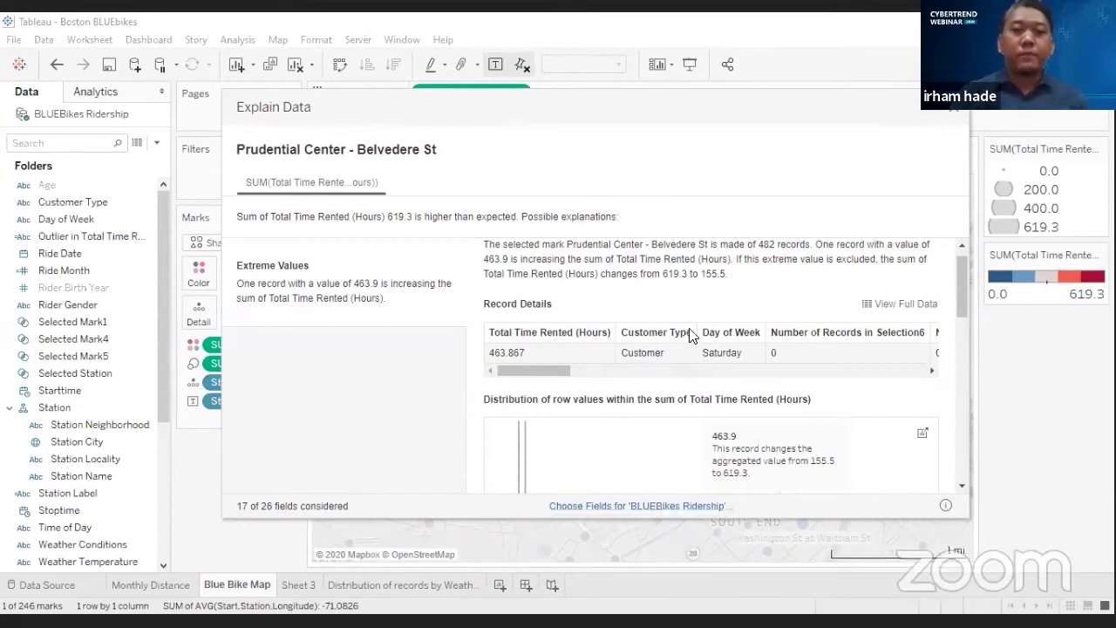
drag(645, 239, 649, 380)
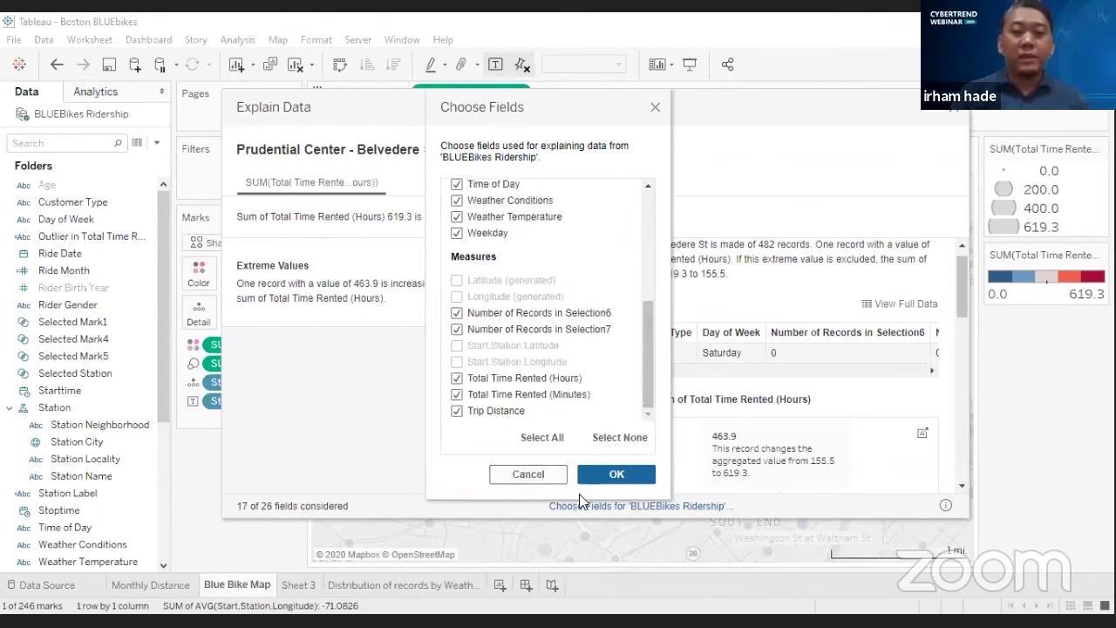
click(527, 473)
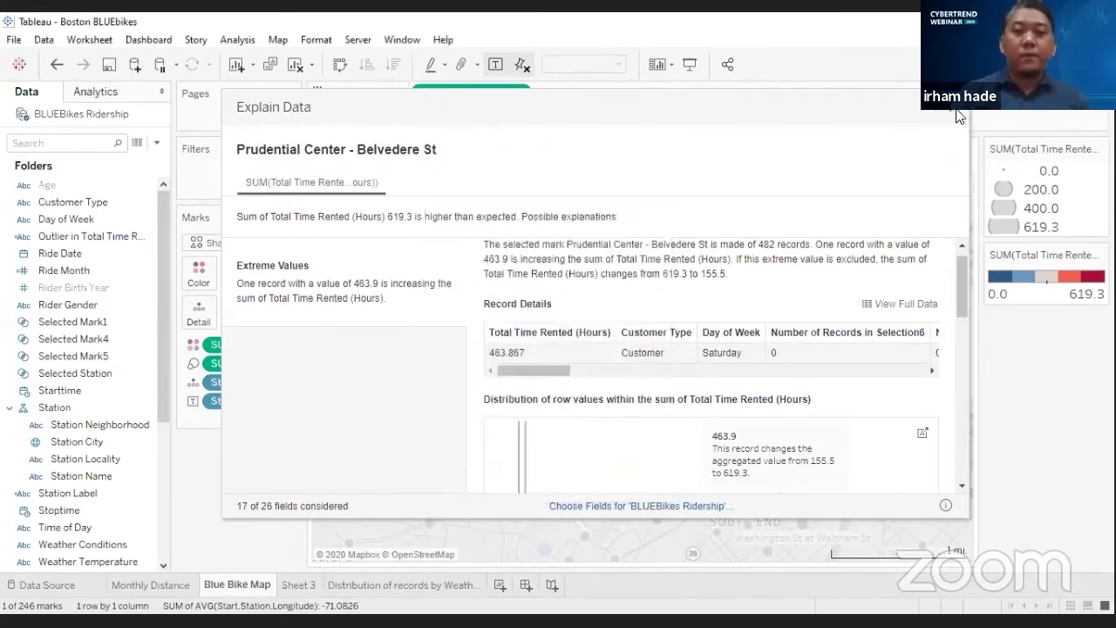
click(957, 114)
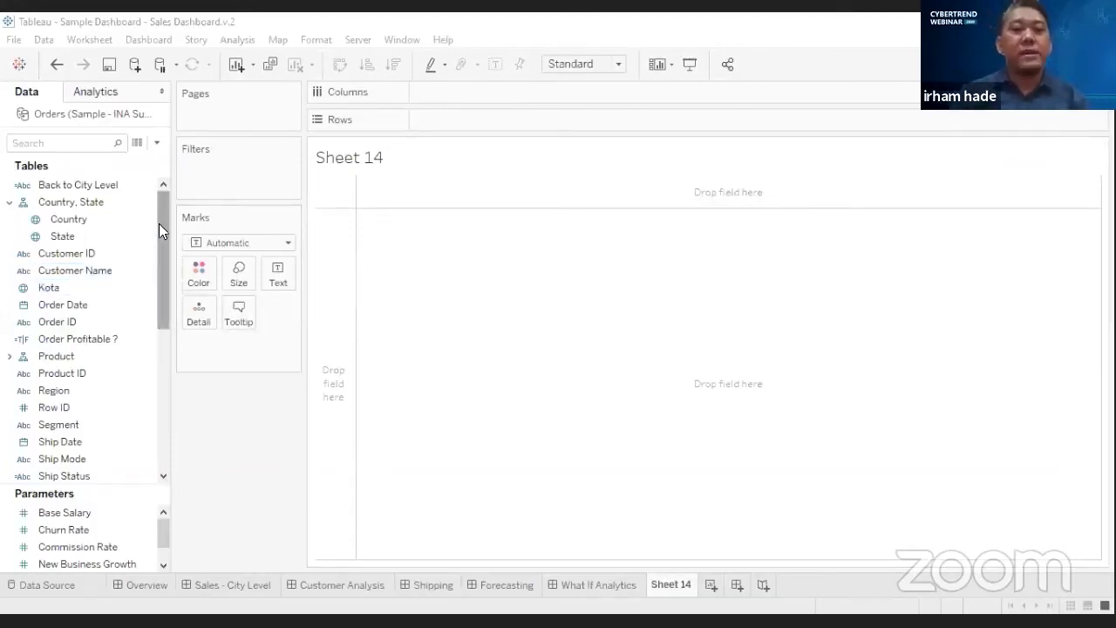
- Add the sum of Sales to the rows of the empty Sheet 14 in the Sales Dashboard.v.2 workbook
drag(162, 219, 174, 199)
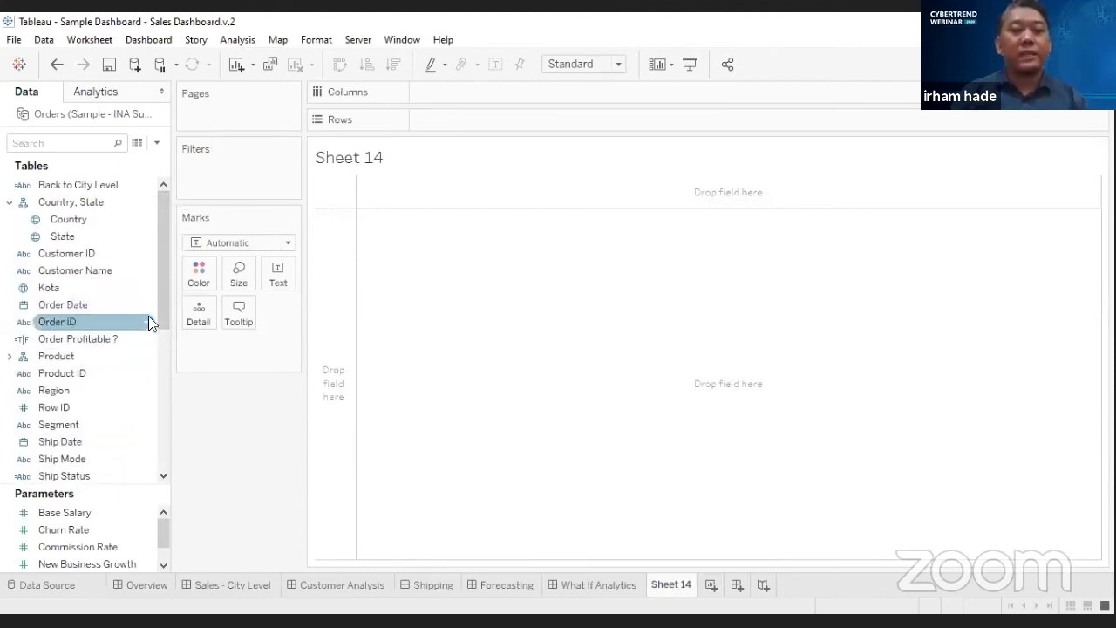
drag(160, 283, 166, 427)
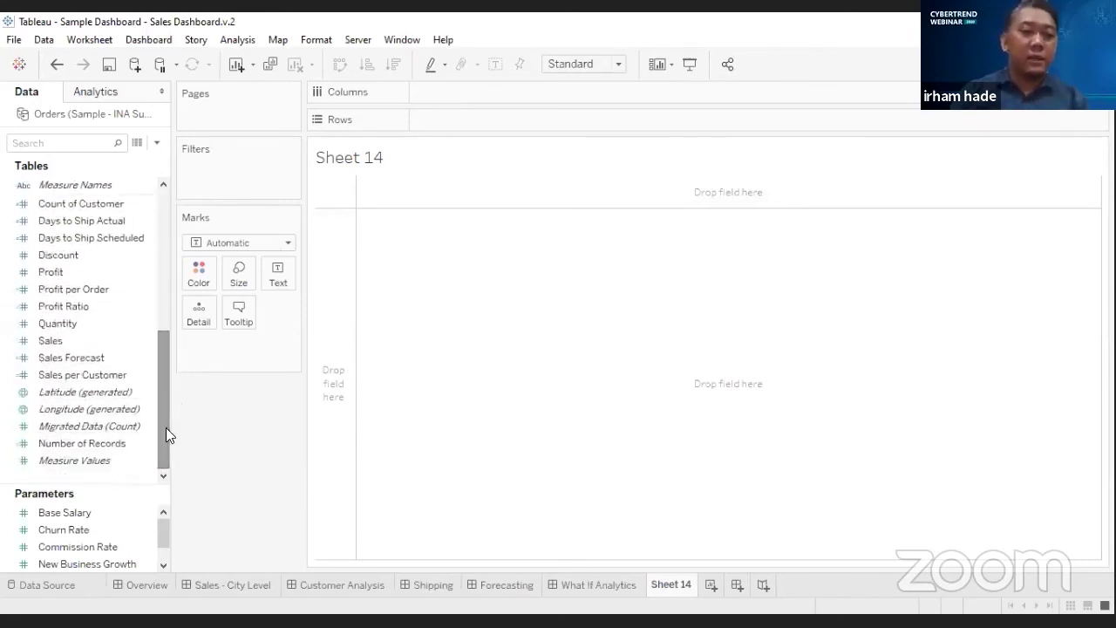
click(155, 380)
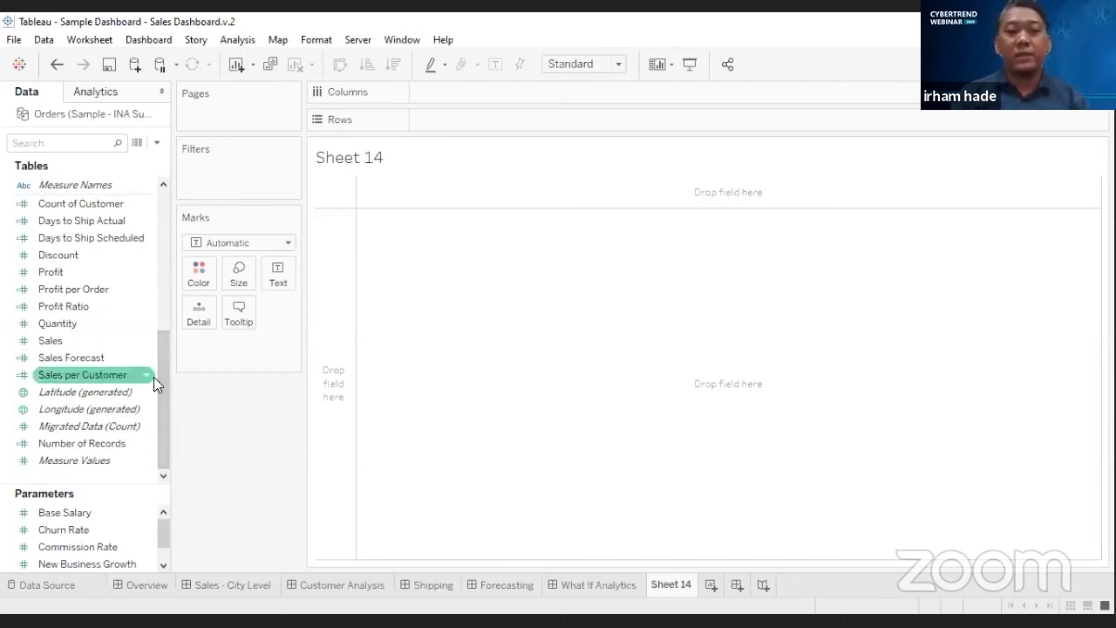
click(538, 433)
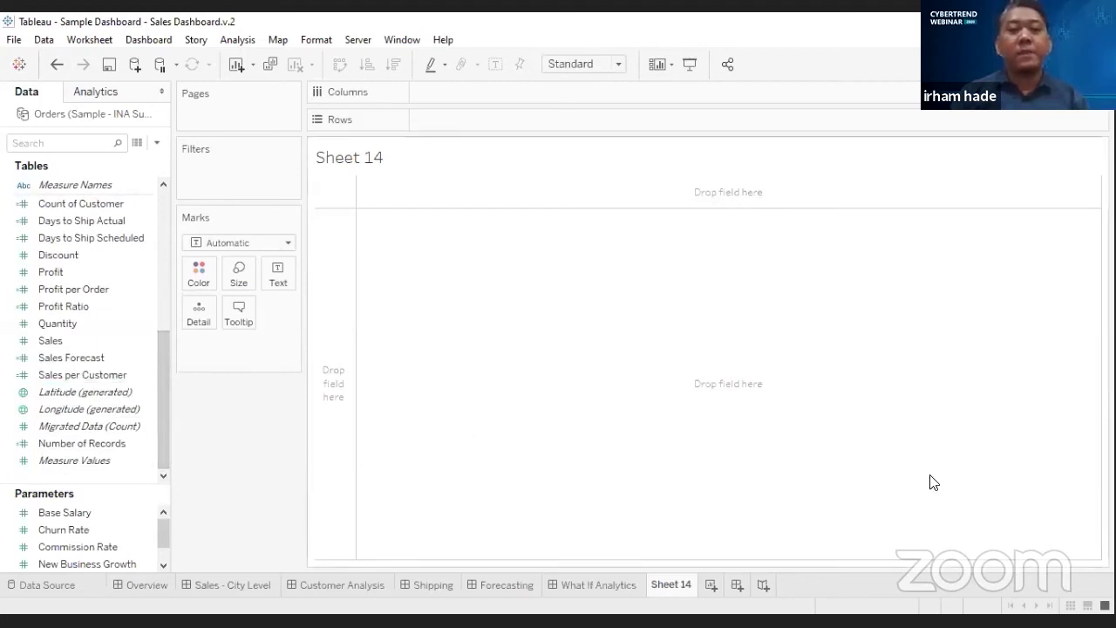
click(71, 343)
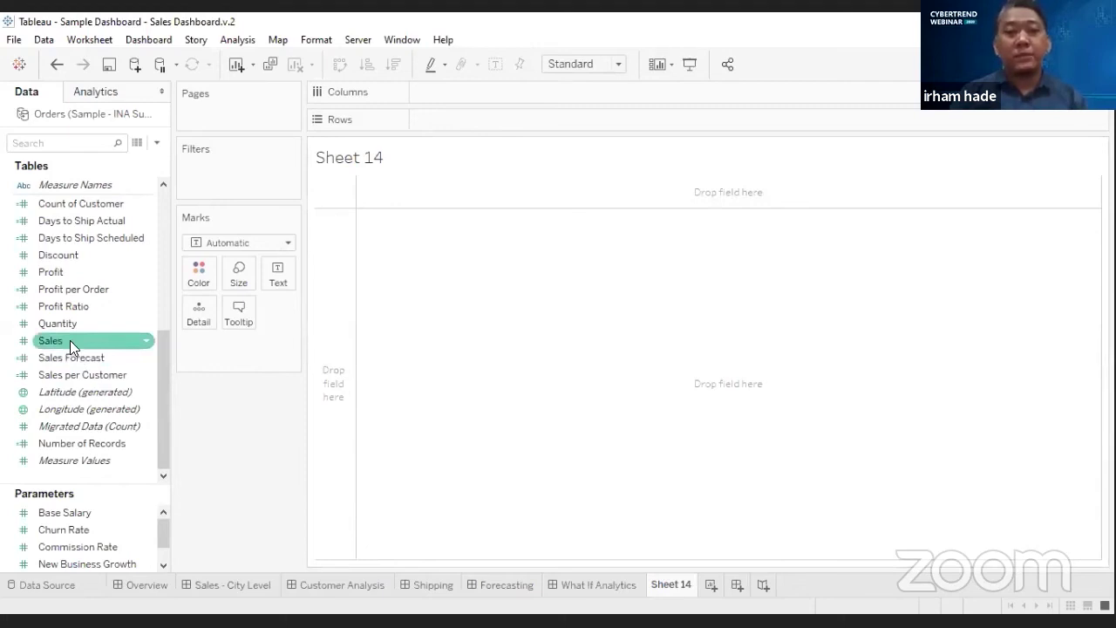
double_click(70, 340)
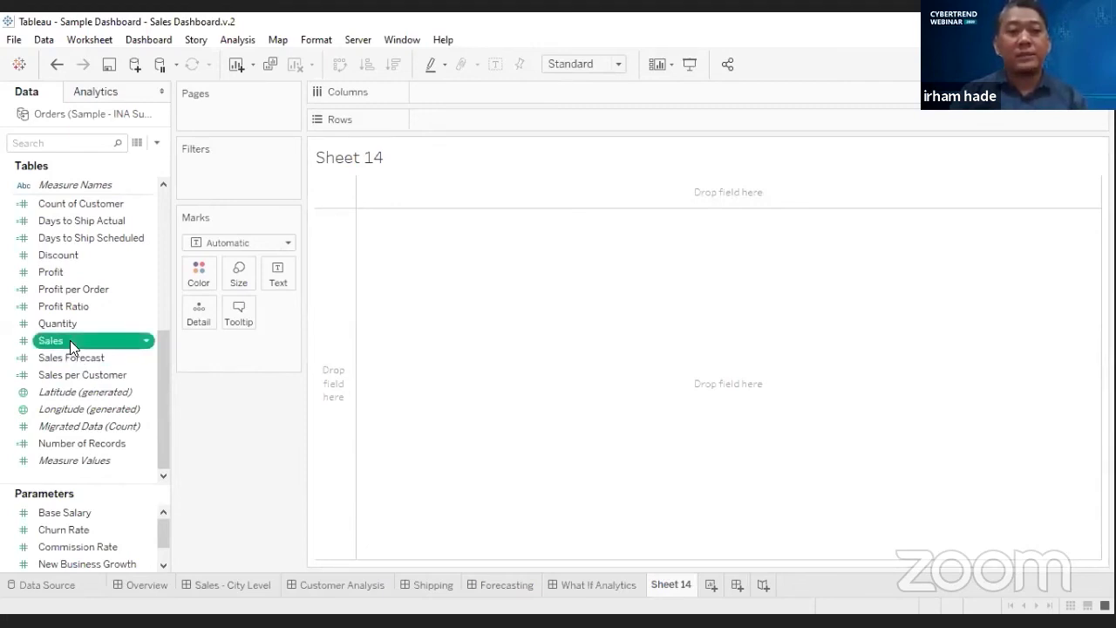
click(939, 299)
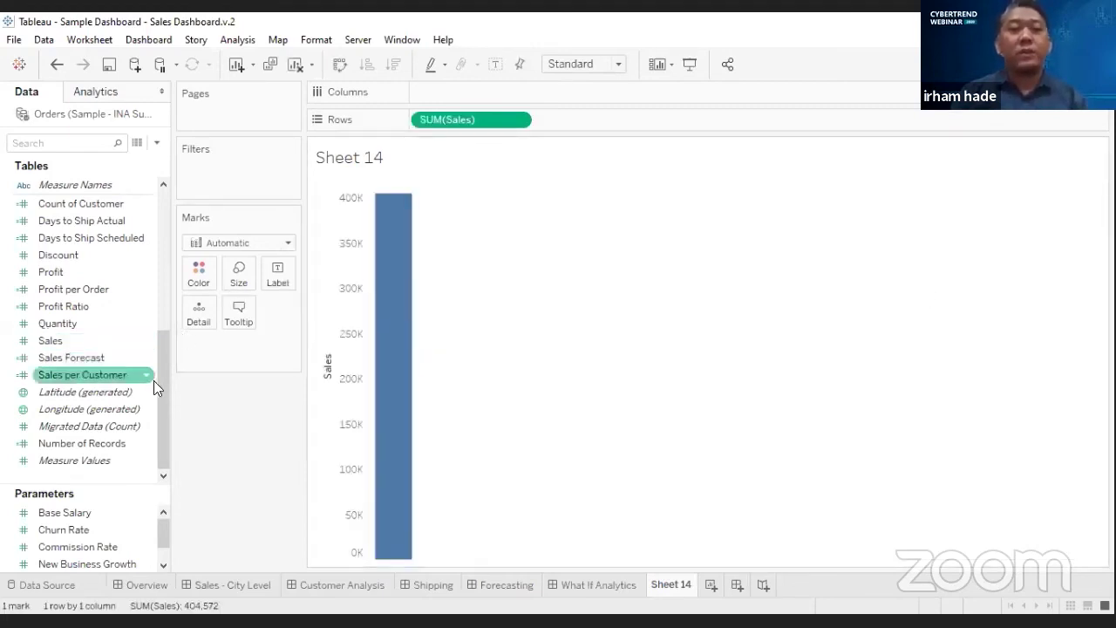
- Break the Sales bar down by Category from the Product hierarchy across the columns of Sheet 14
scroll(164, 364, up, 5)
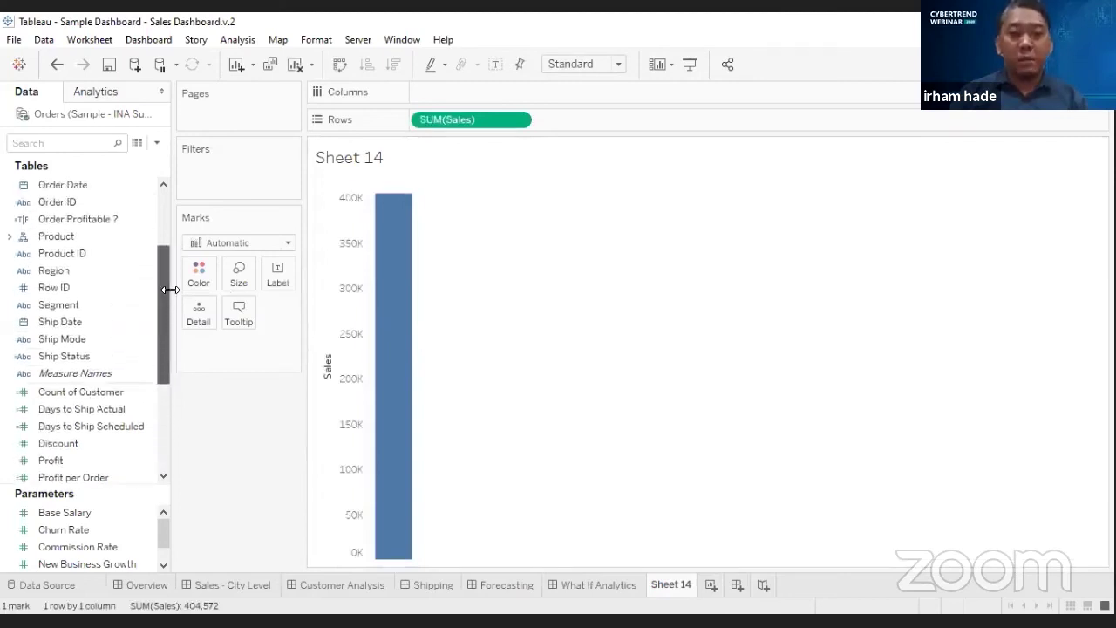
scroll(173, 280, up, 3)
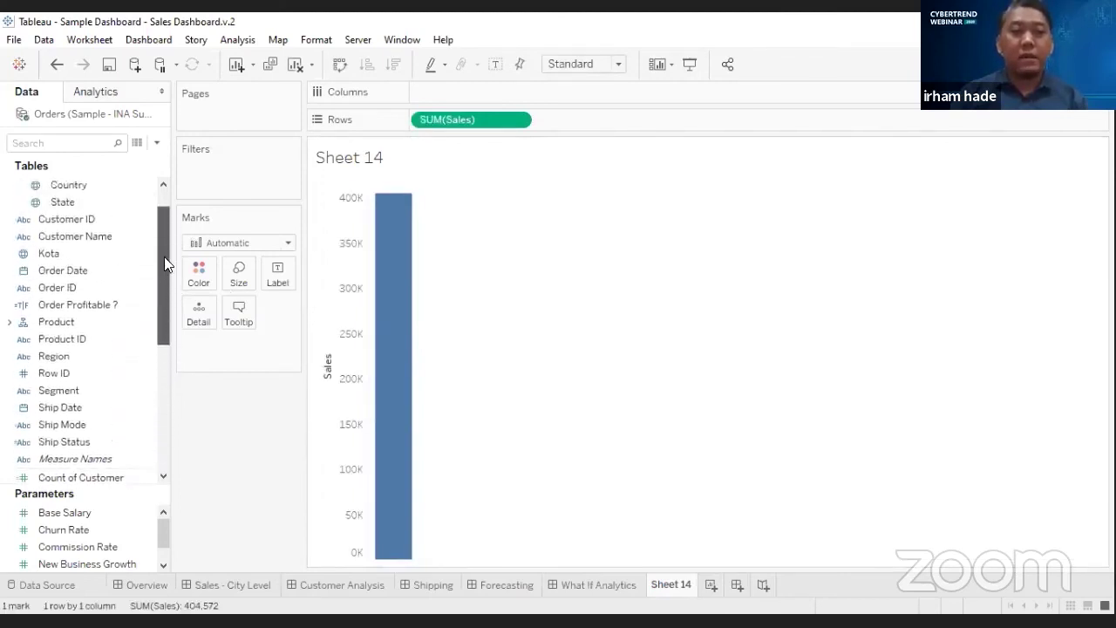
scroll(162, 281, down, 1)
scroll(164, 252, up, 2)
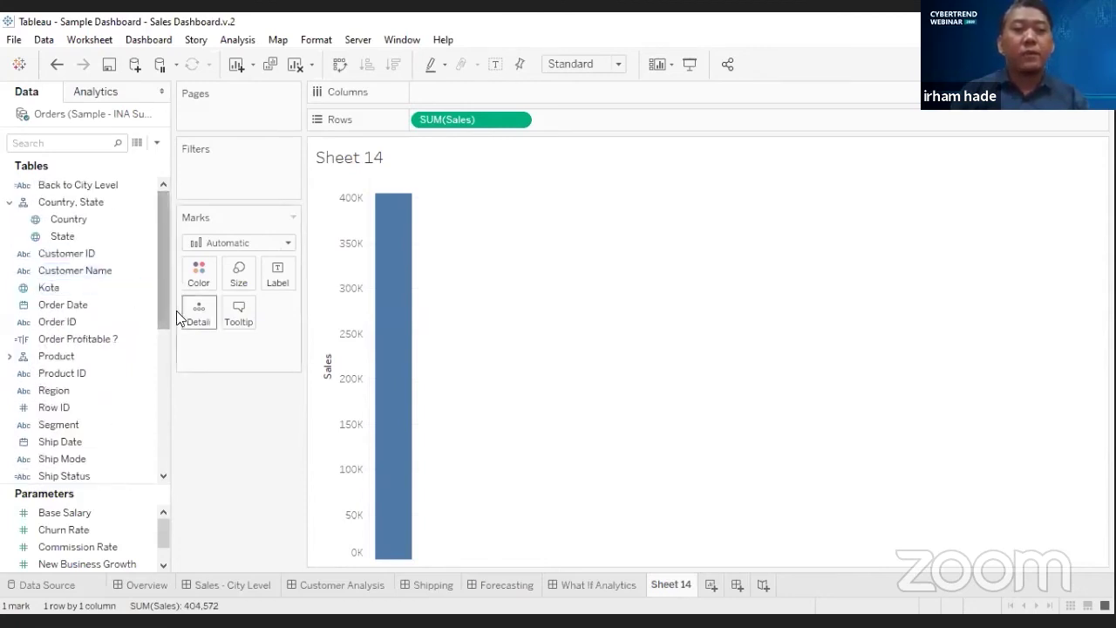
click(10, 355)
drag(63, 373, 333, 365)
- Run Explain Data on the Technology bar of the Sales by Category chart and enlarge the explanation window
mouse_move(491, 246)
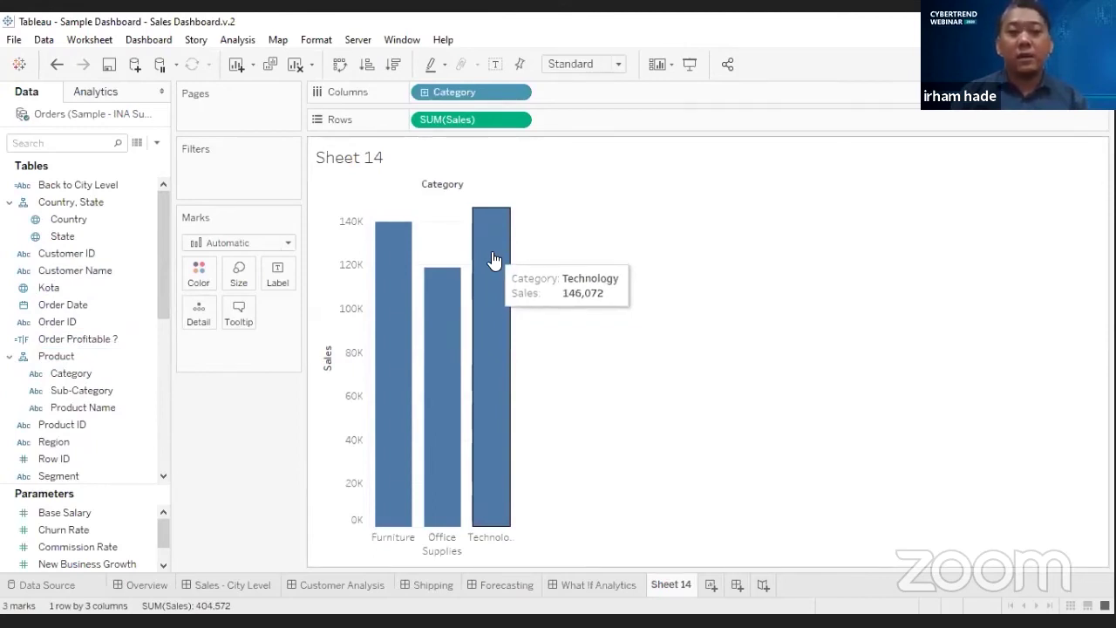
click(494, 260)
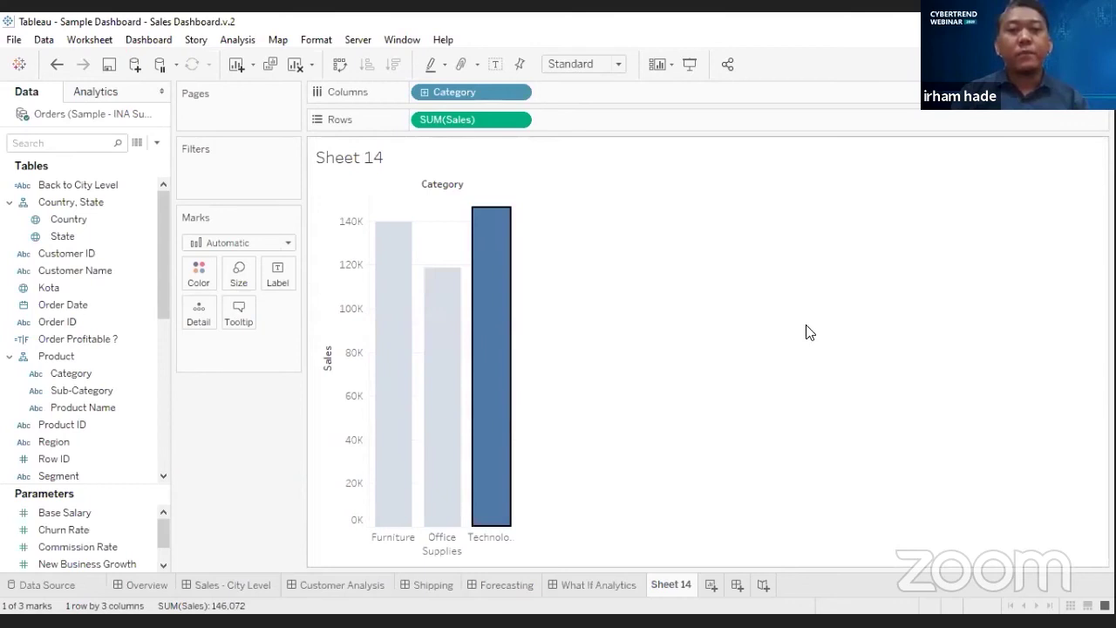
click(526, 290)
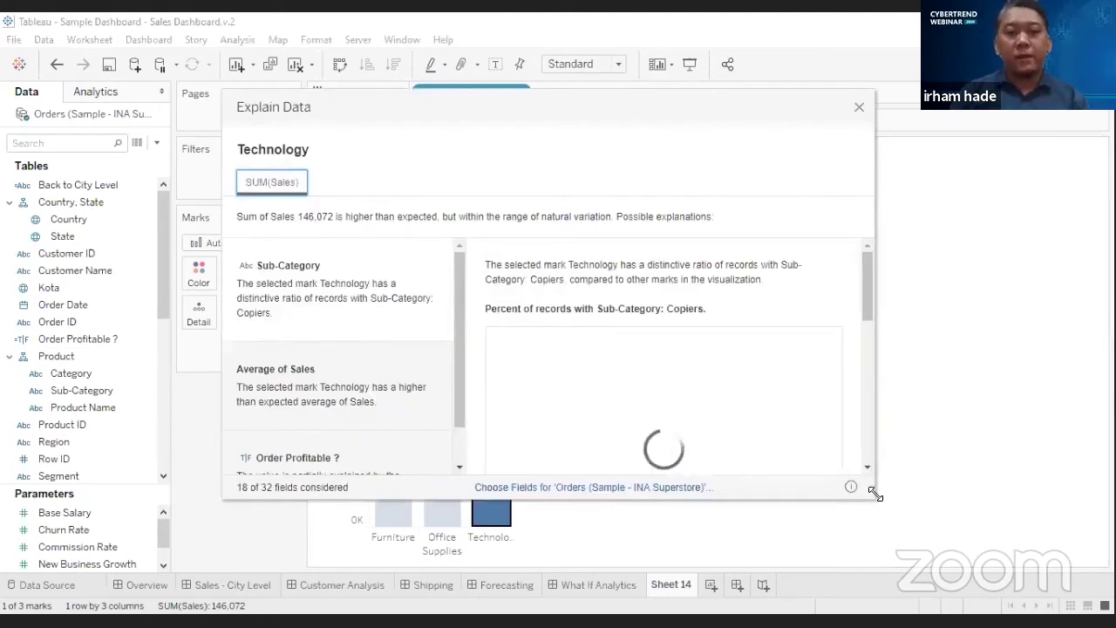
drag(875, 493, 1018, 535)
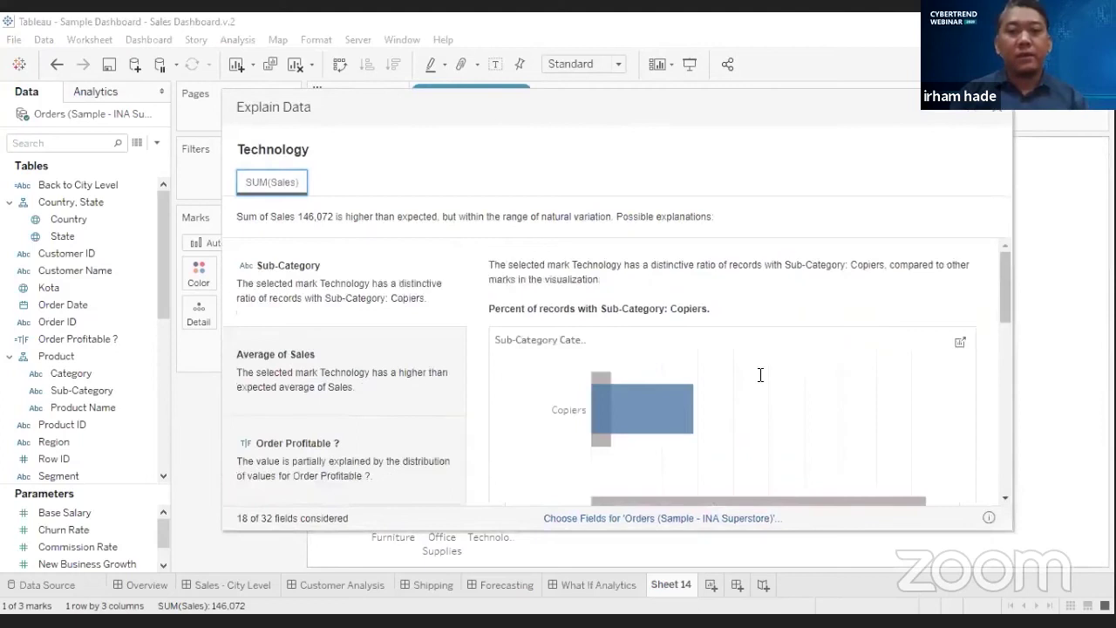
- Open the explanation chart for the percent of records with Sub-Category Copiers as a separate worksheet and close Explain Data
drag(1006, 306, 997, 272)
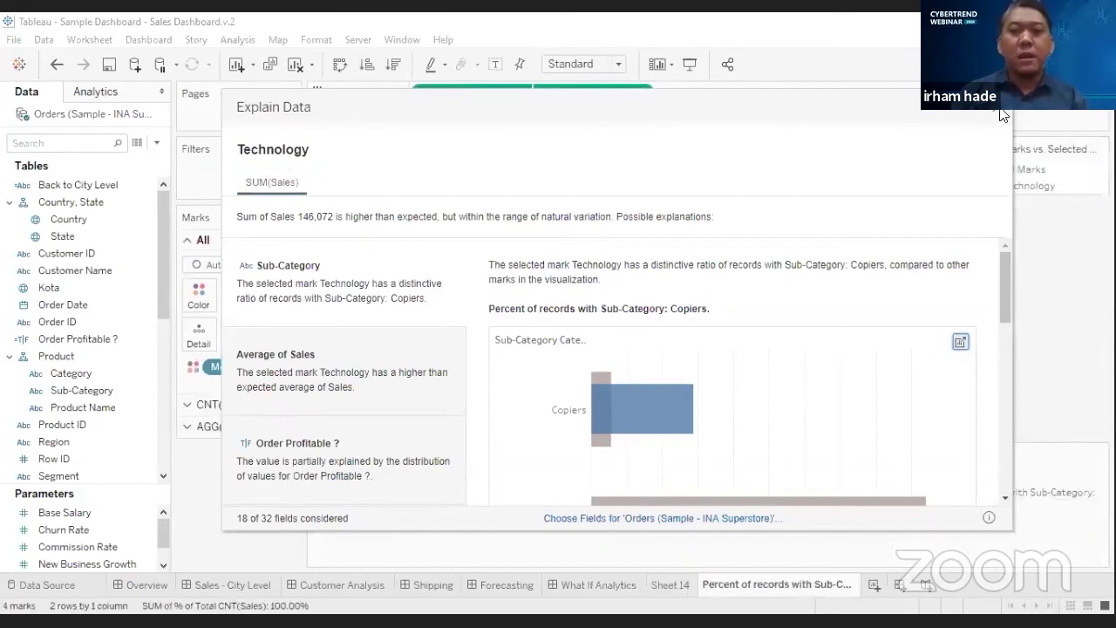
click(1003, 113)
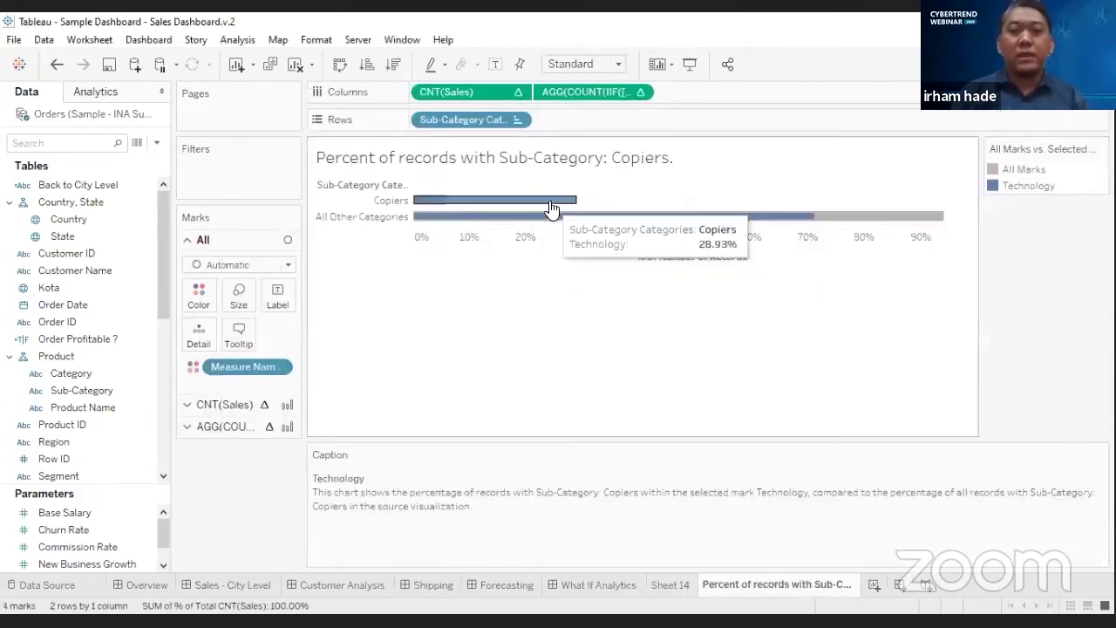
- Review the full underlying data of the Technology bar for Copiers across to its sales columns, and close the data window
click(551, 203)
click(577, 201)
click(327, 474)
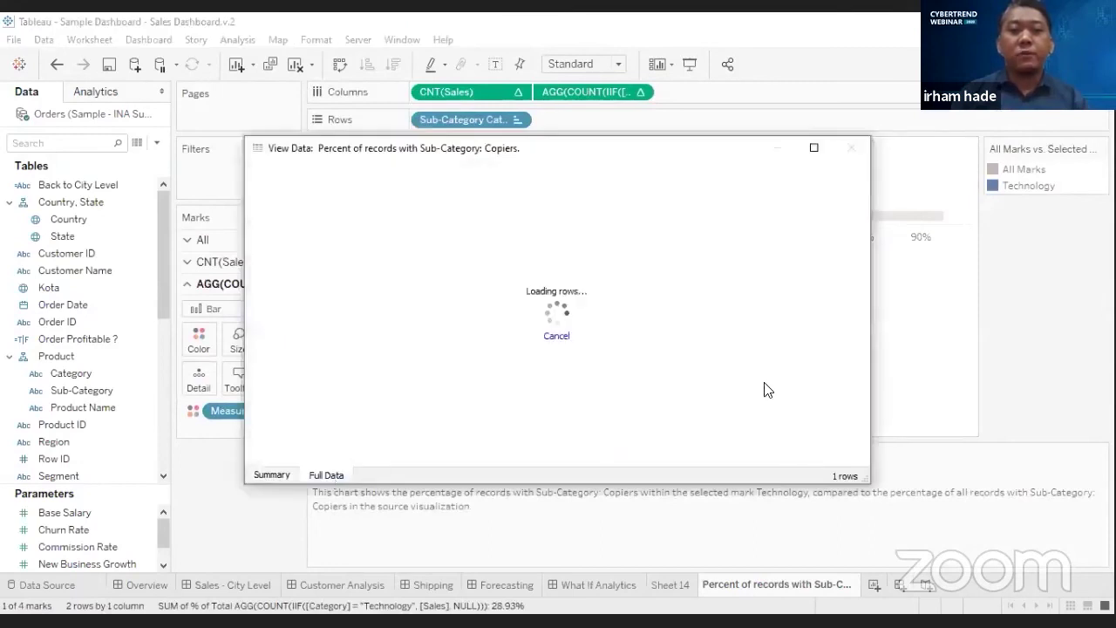
drag(363, 464, 490, 460)
drag(575, 446, 815, 468)
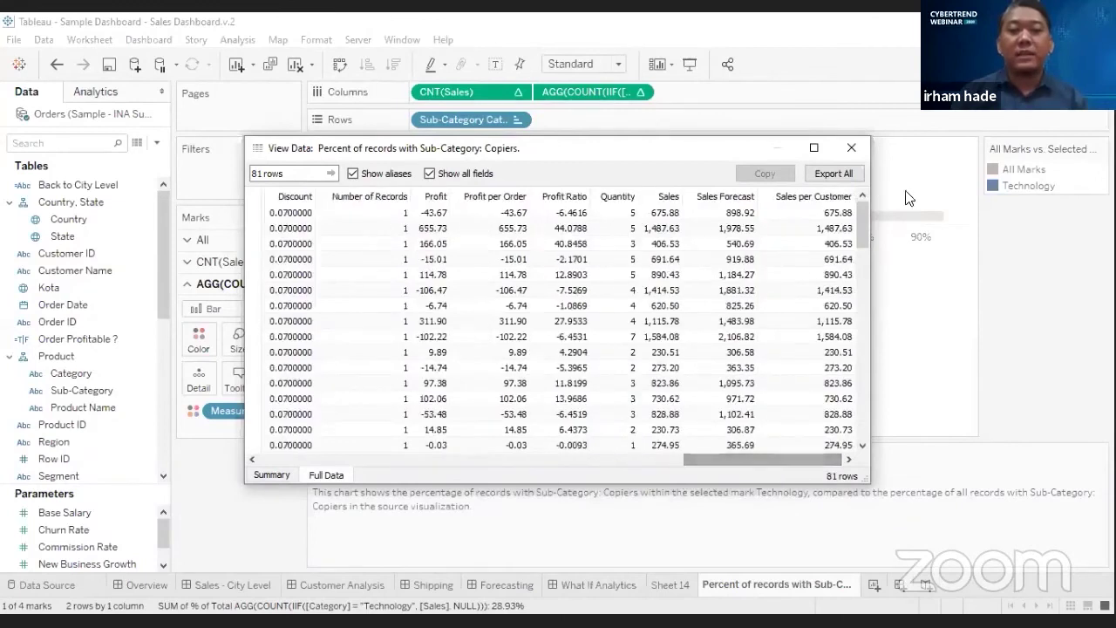
click(858, 149)
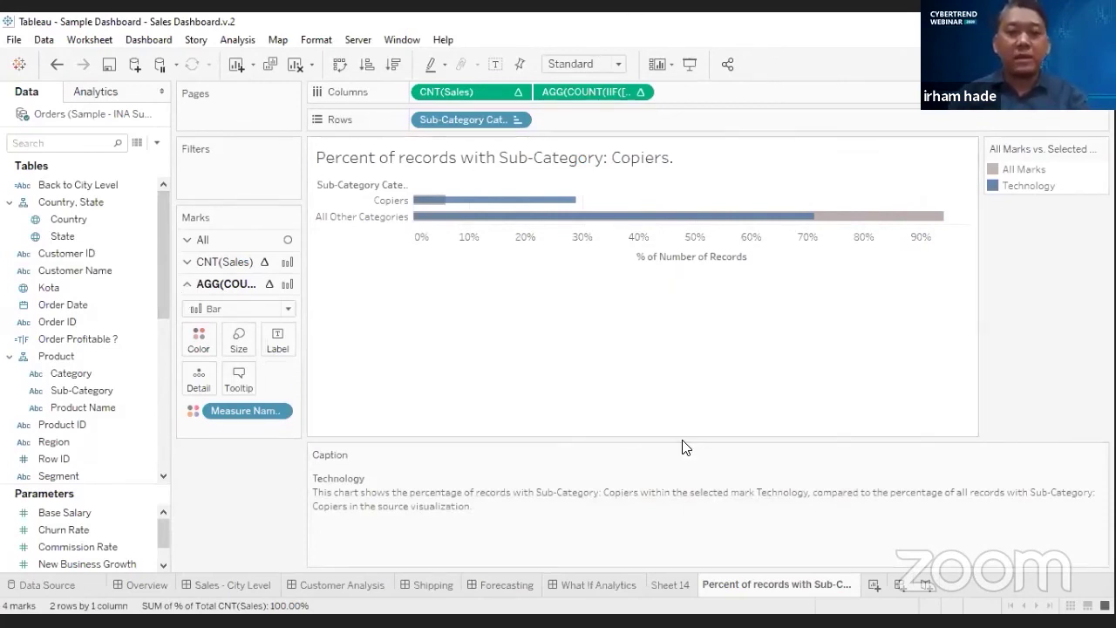
drag(690, 438, 693, 485)
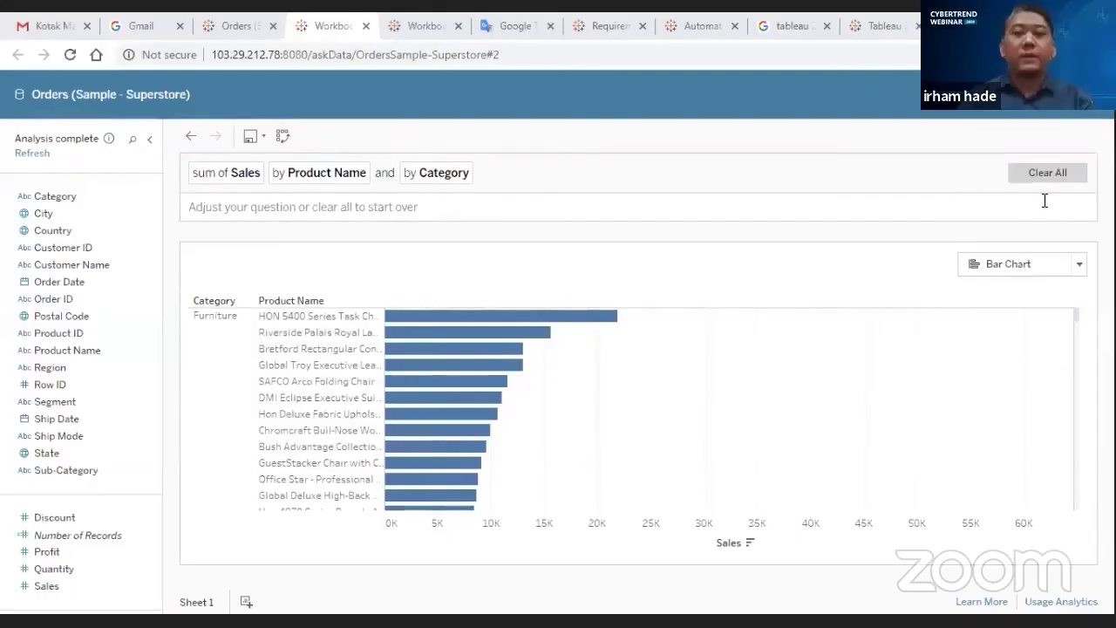
- Clear the existing Ask Data question on Orders (Sample - Superstore) and ask for the sum of Sales by Region
click(1048, 172)
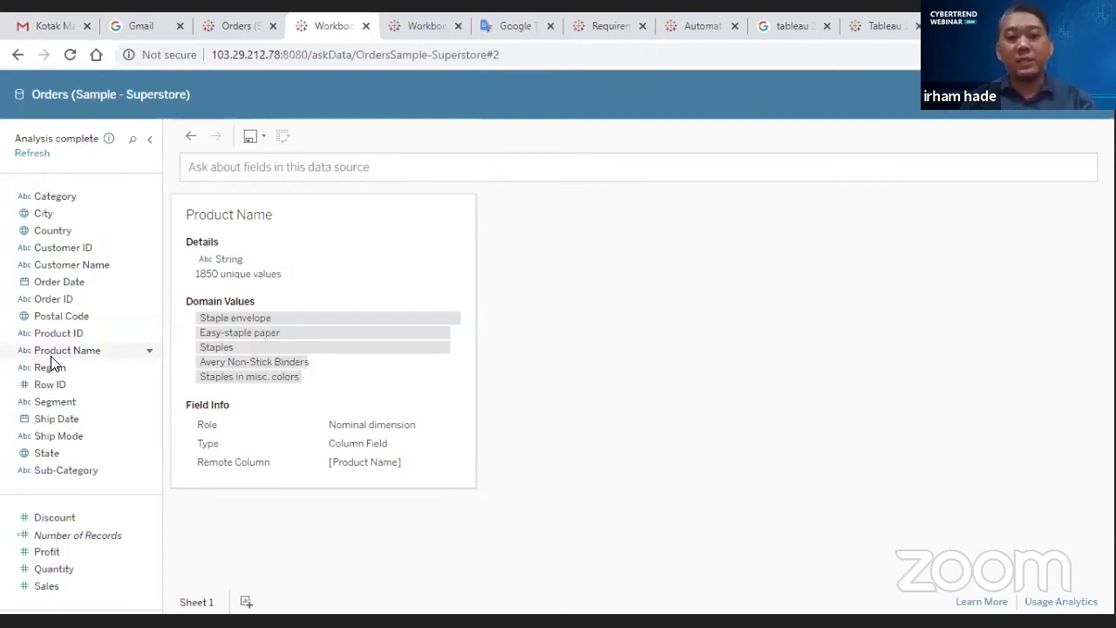
click(505, 170)
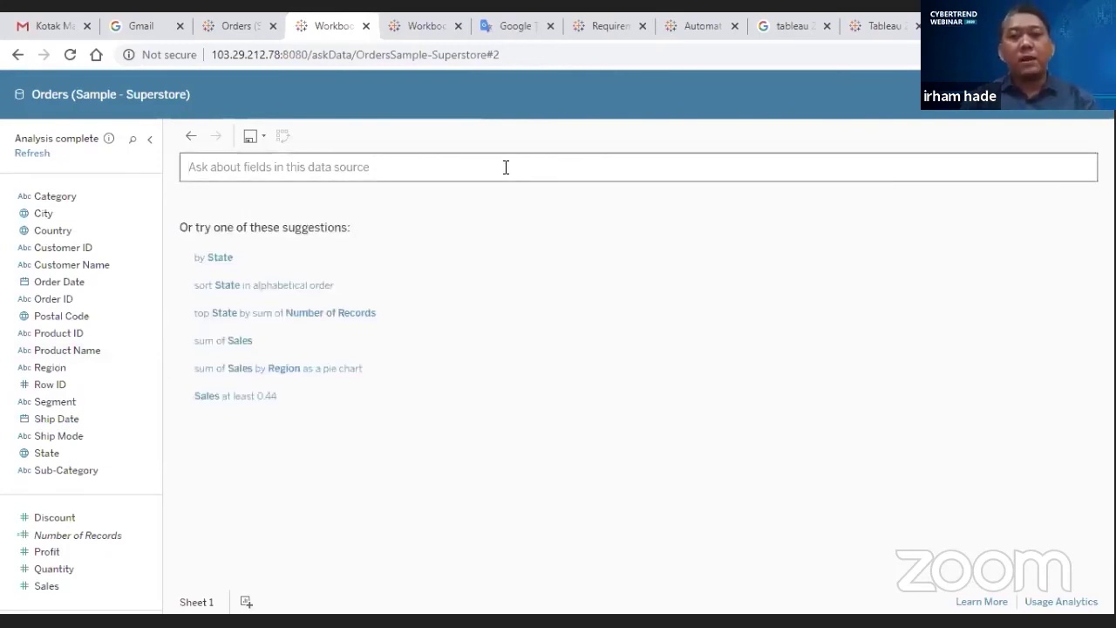
text(sale)
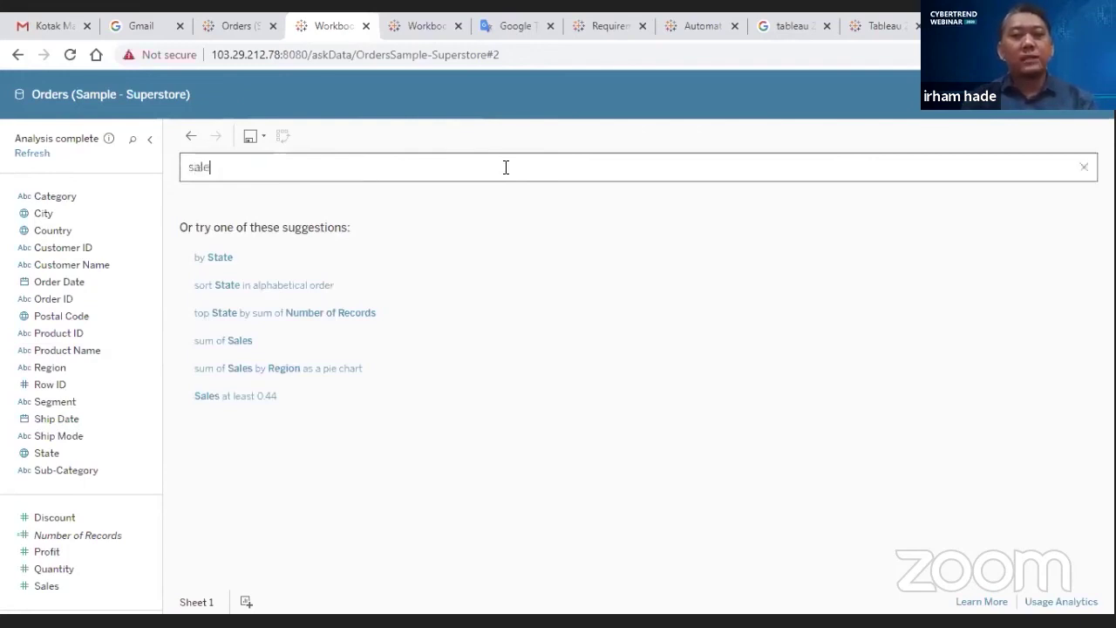
text(s by region)
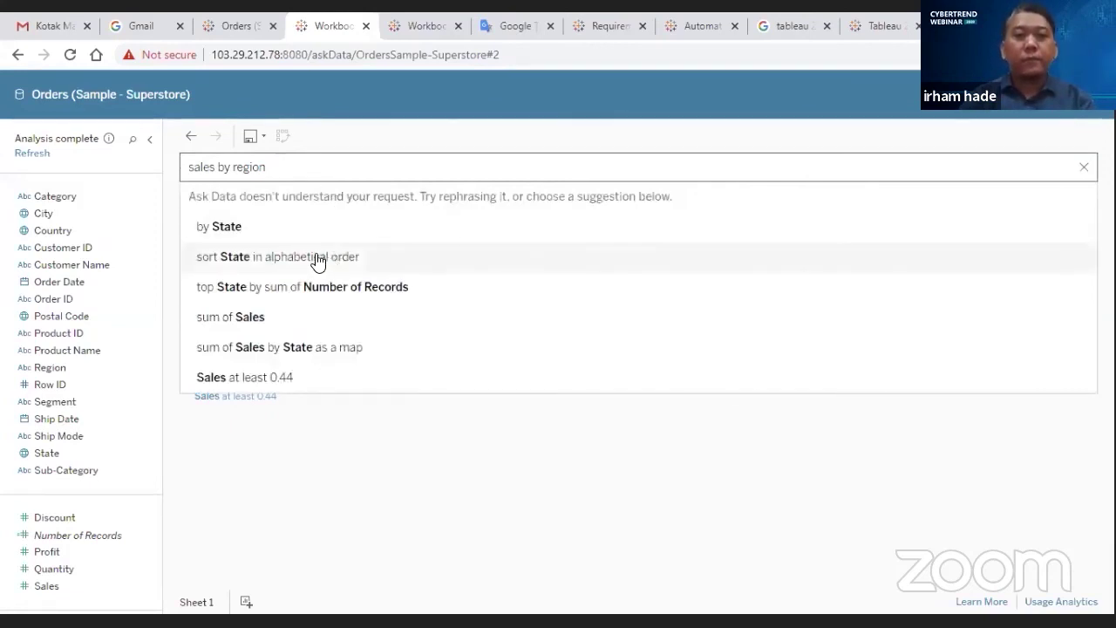
text(sum)
key(Return)
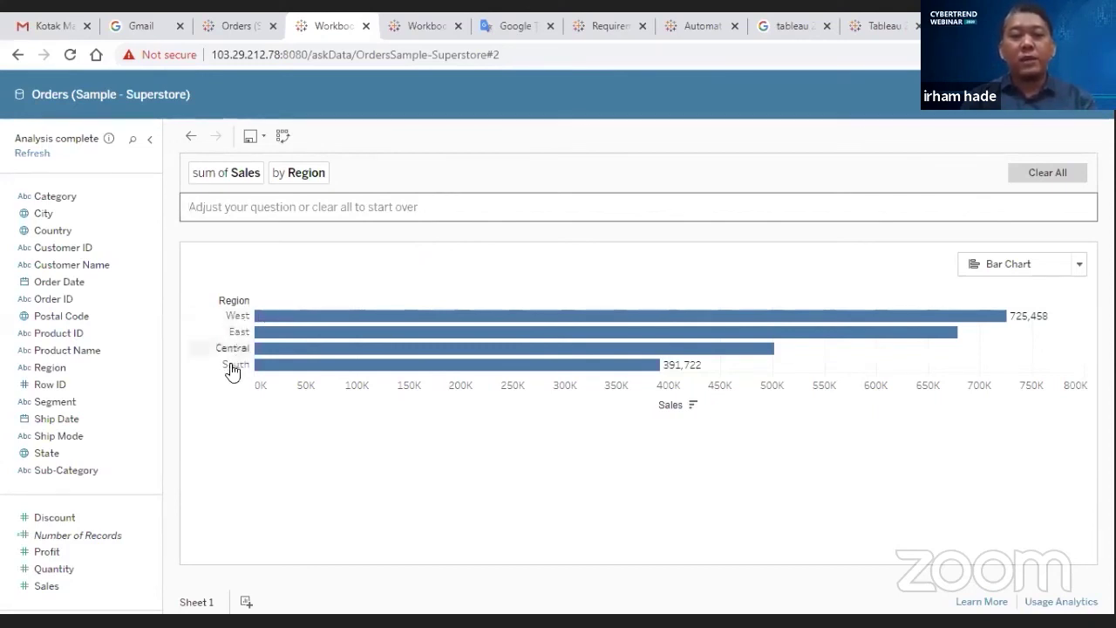
- Show the Sales by Region result first as a text table and finally as a pie chart
click(1080, 274)
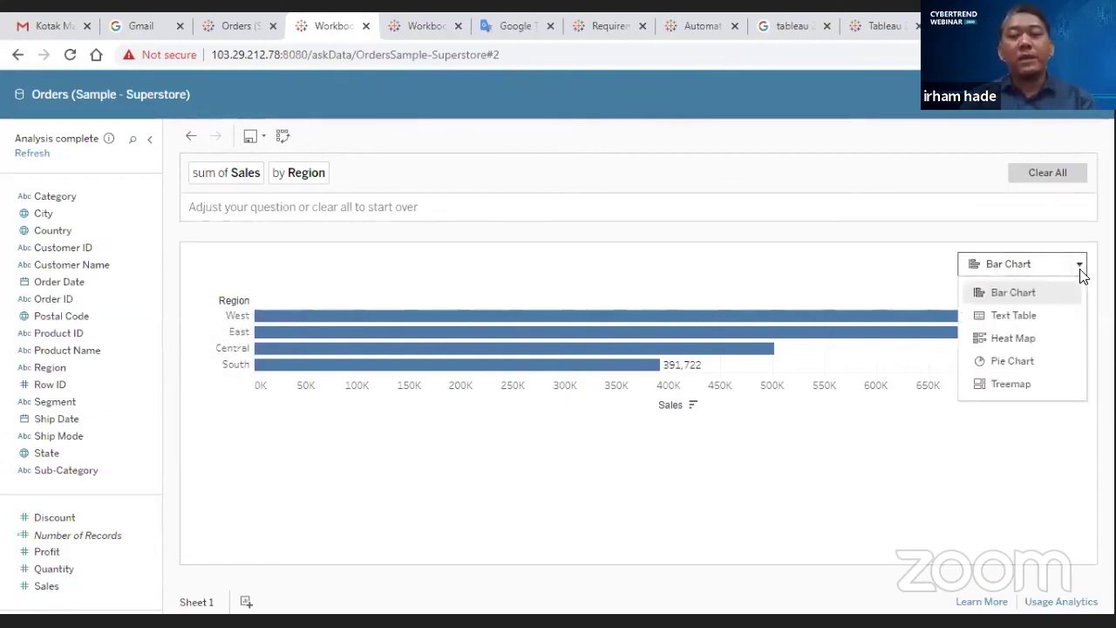
click(1033, 318)
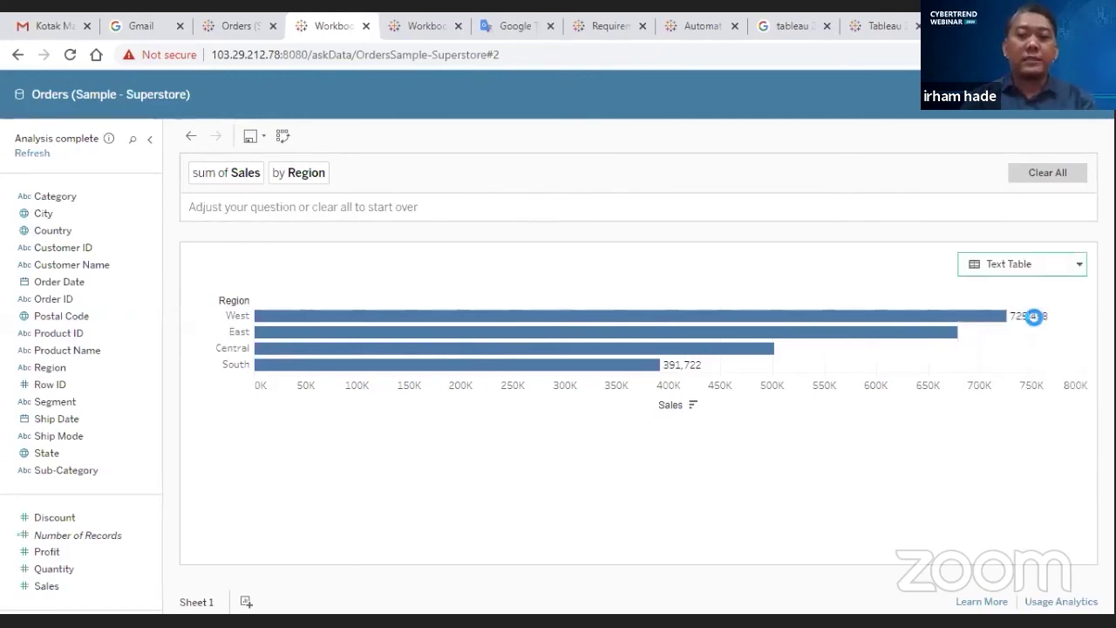
click(1066, 265)
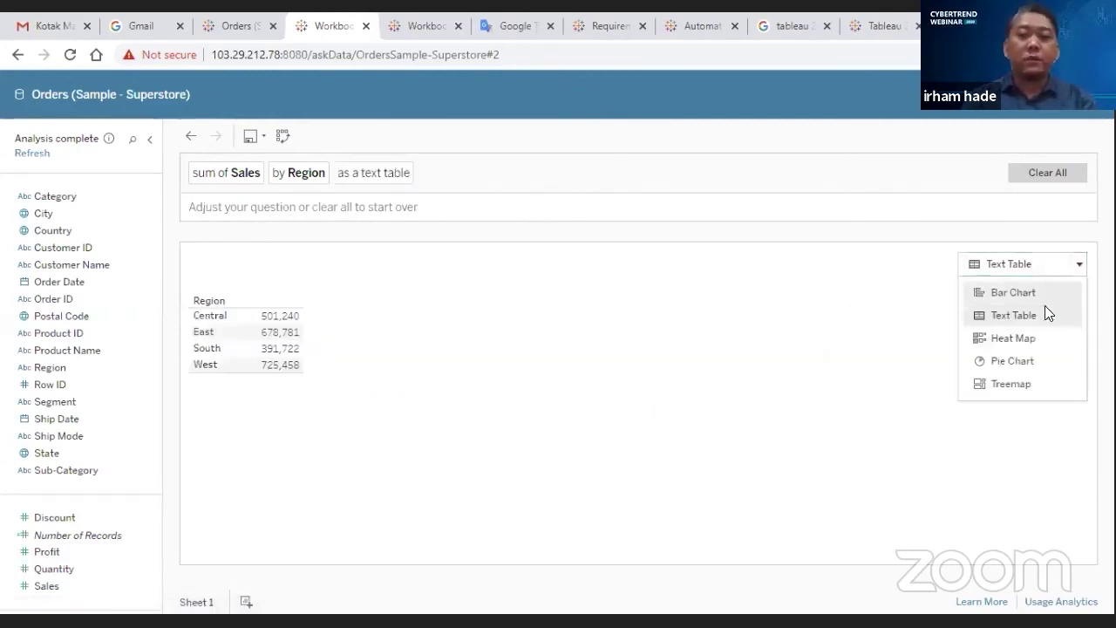
click(1027, 359)
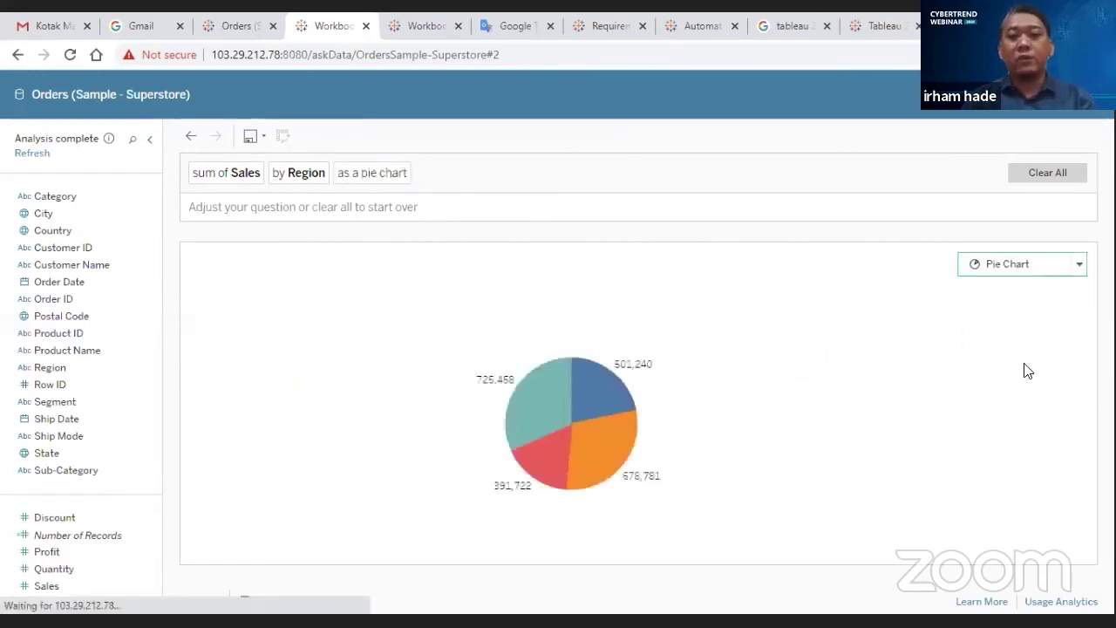